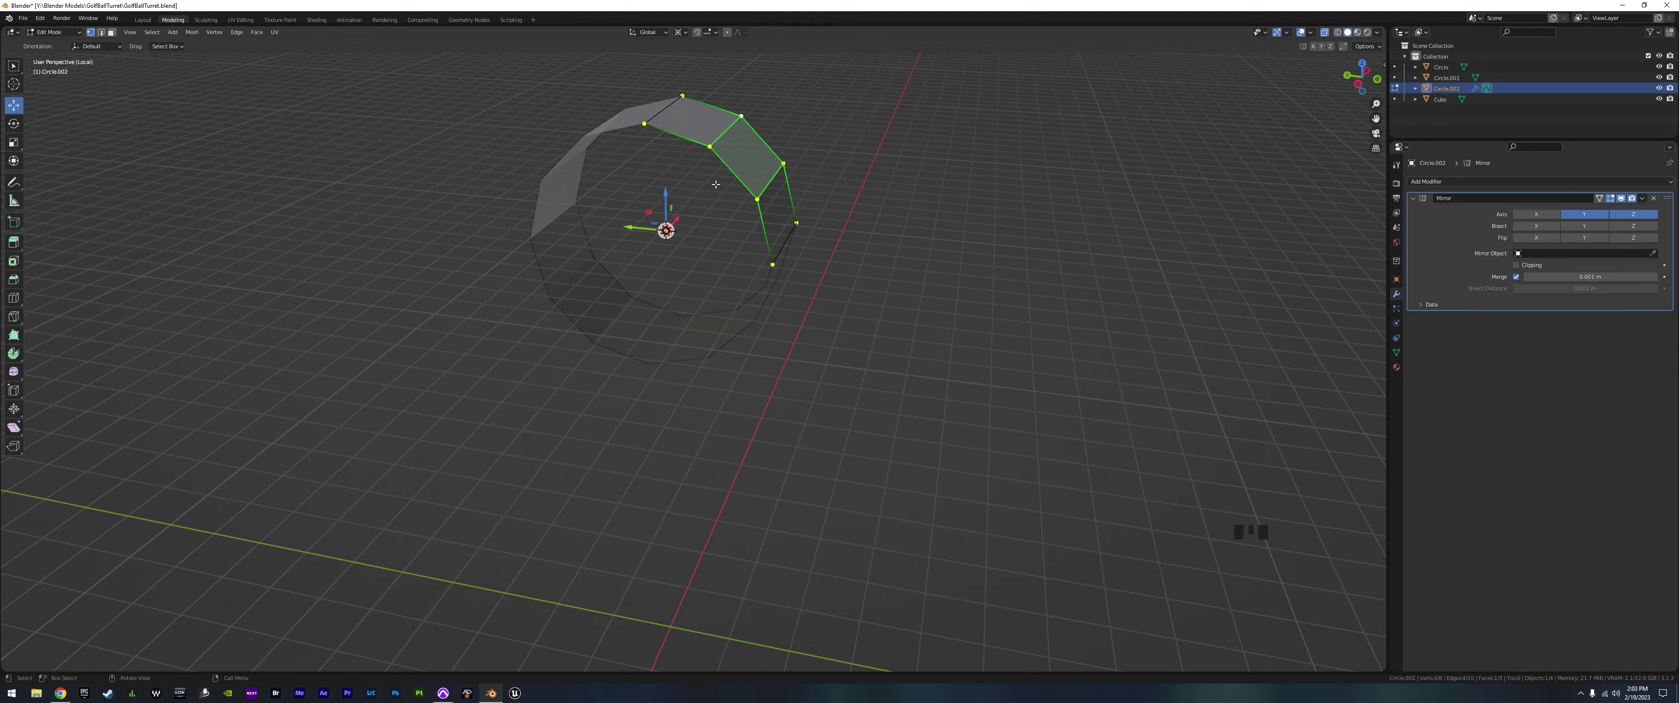
Try to extrude the ring's side edge loop and scale it inward on the Y and Z axes, then undo it
middle_drag(716, 185, 777, 197)
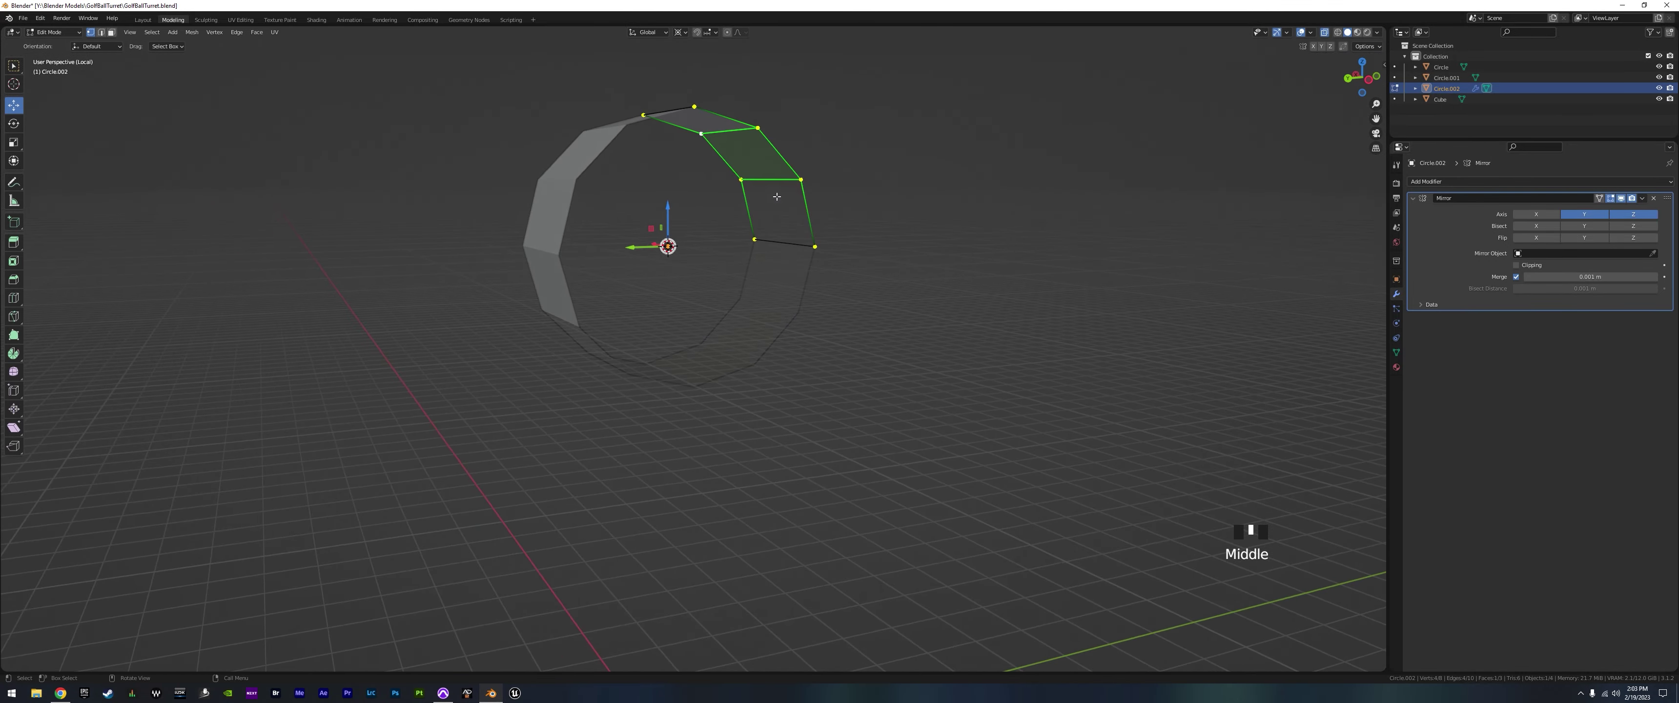
alt+click(778, 152)
key(e)
key(Escape)
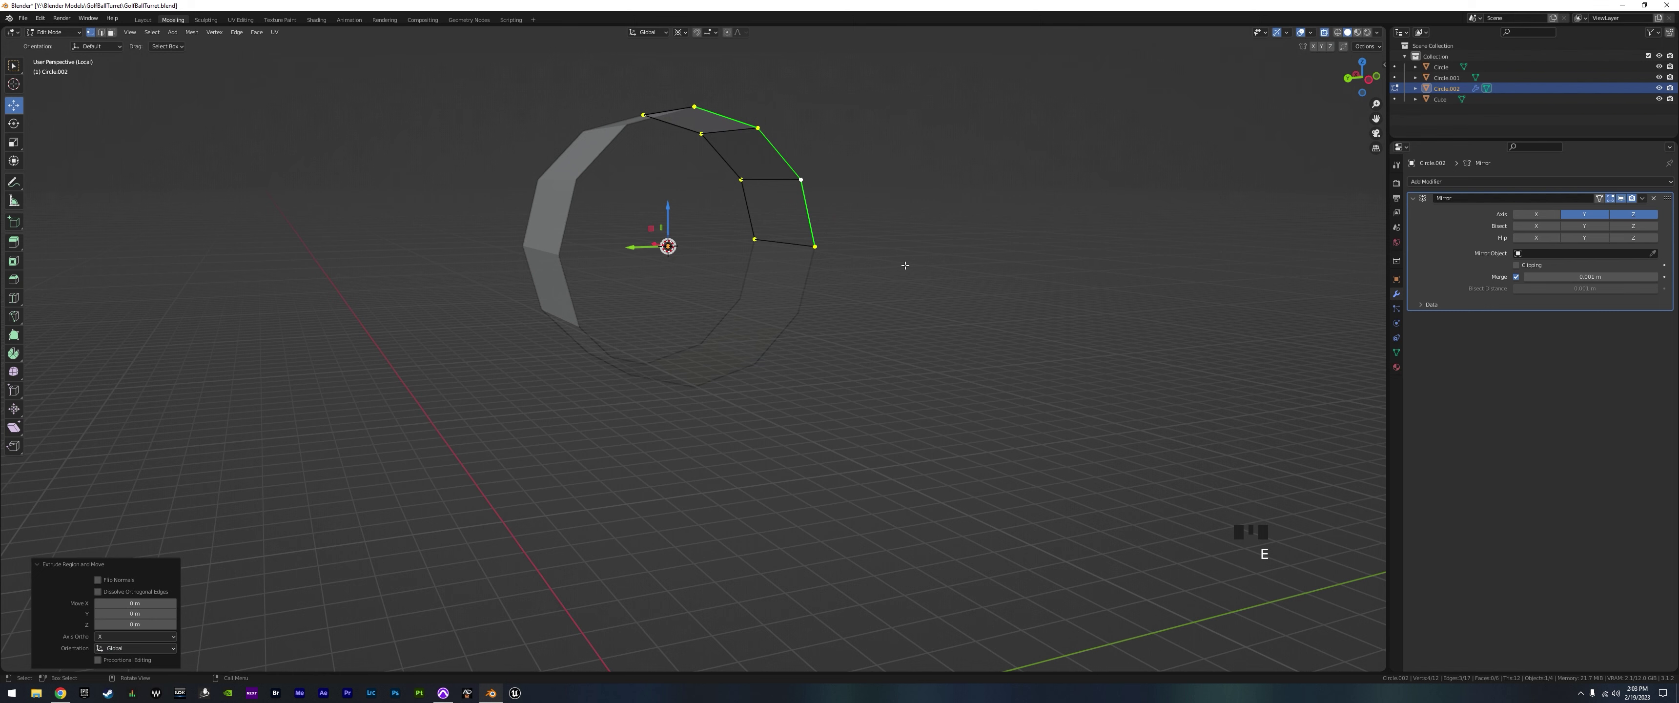
key(s)
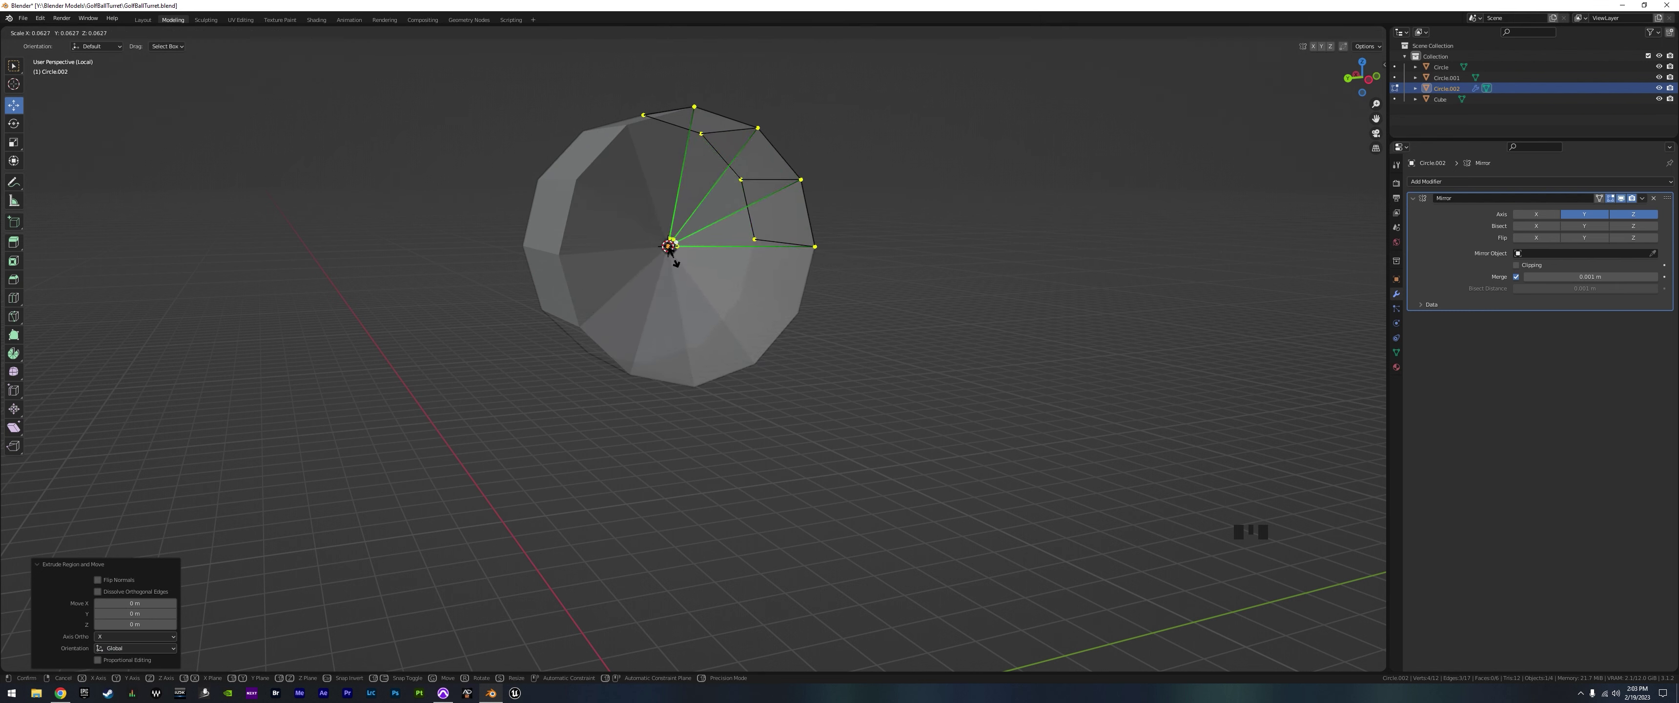
key(y)
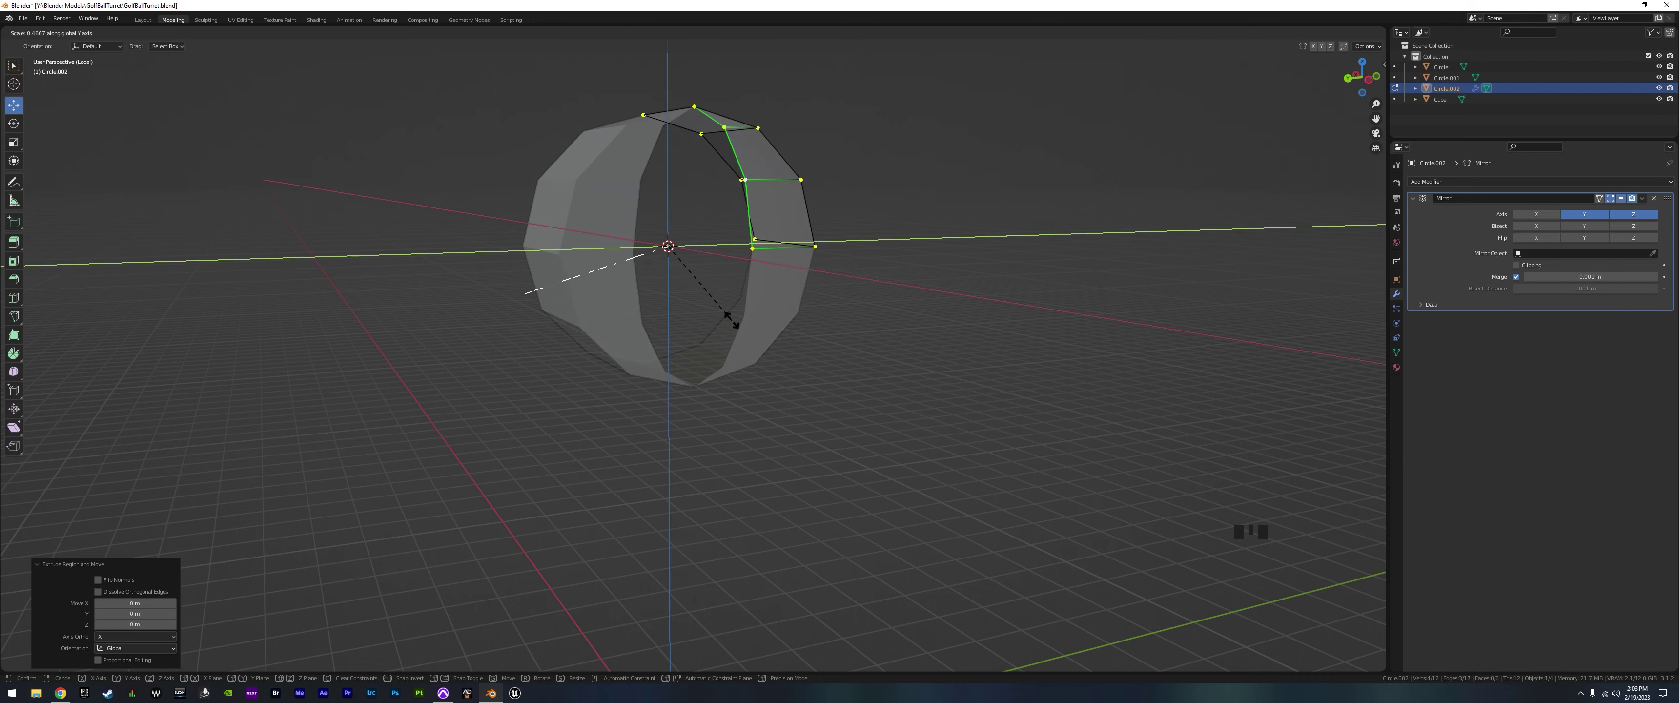
click(750, 398)
middle_drag(750, 398, 812, 468)
key(s)
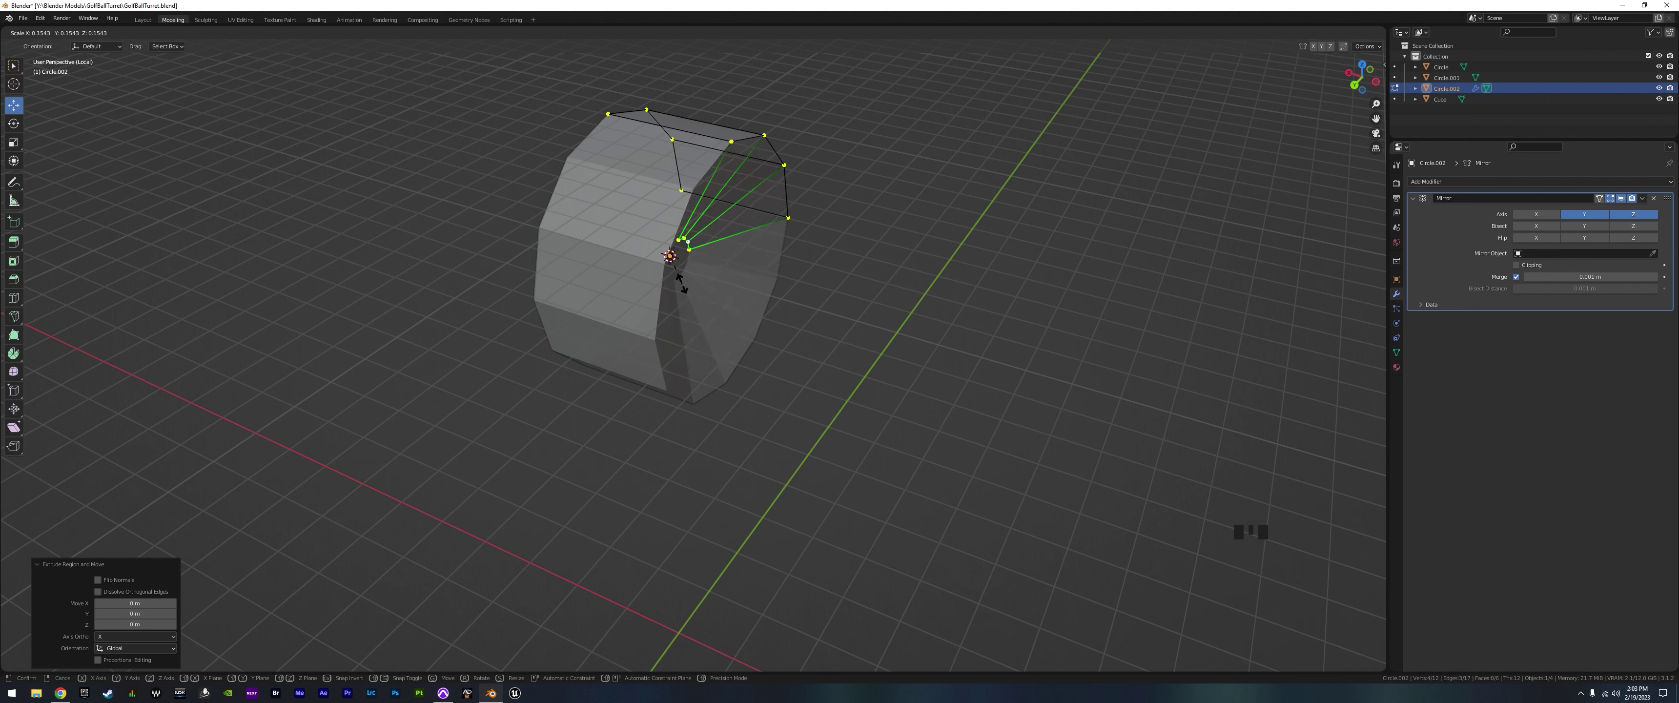
key(shift+x)
click(896, 472)
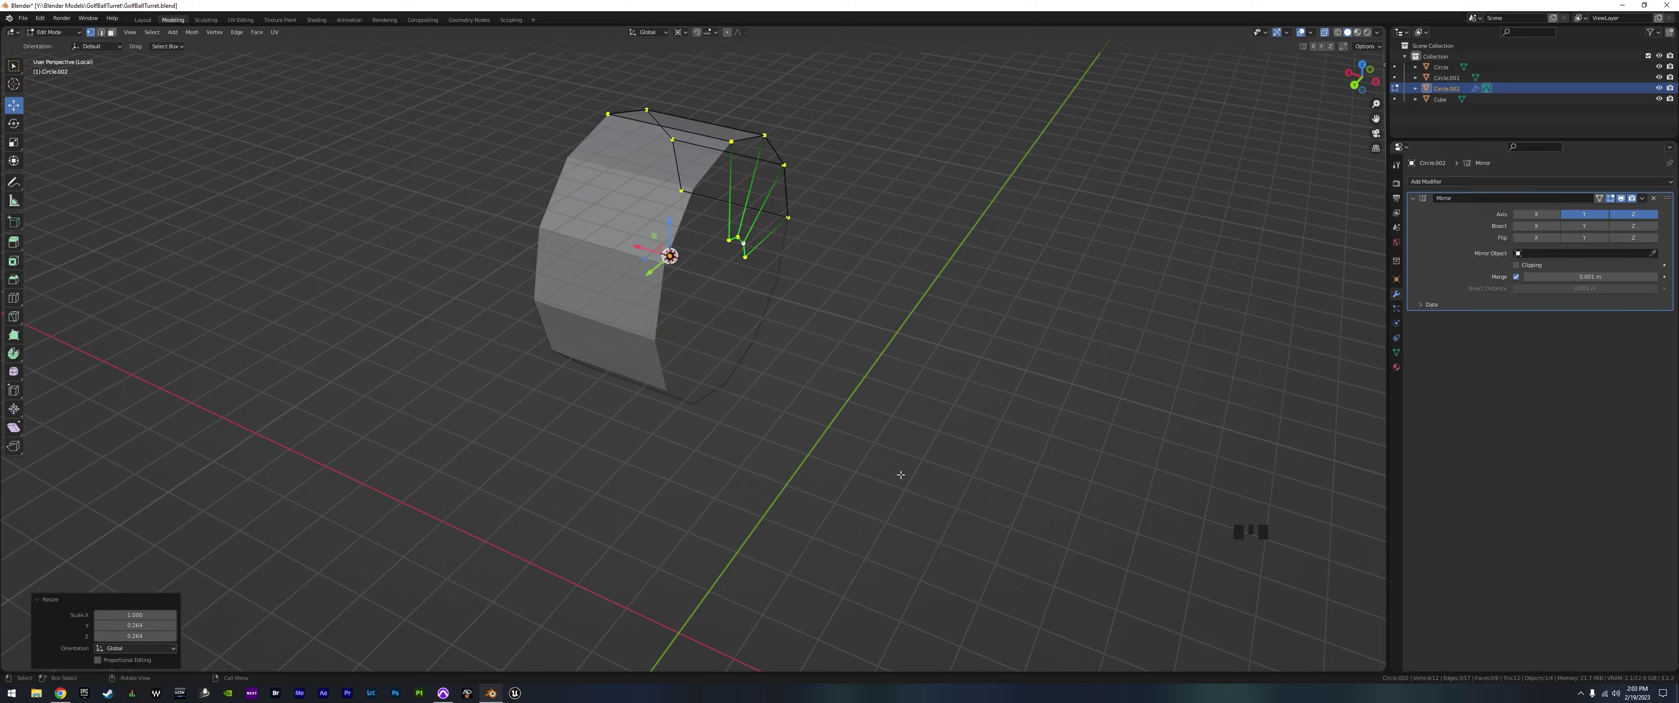
middle_drag(896, 472, 866, 421)
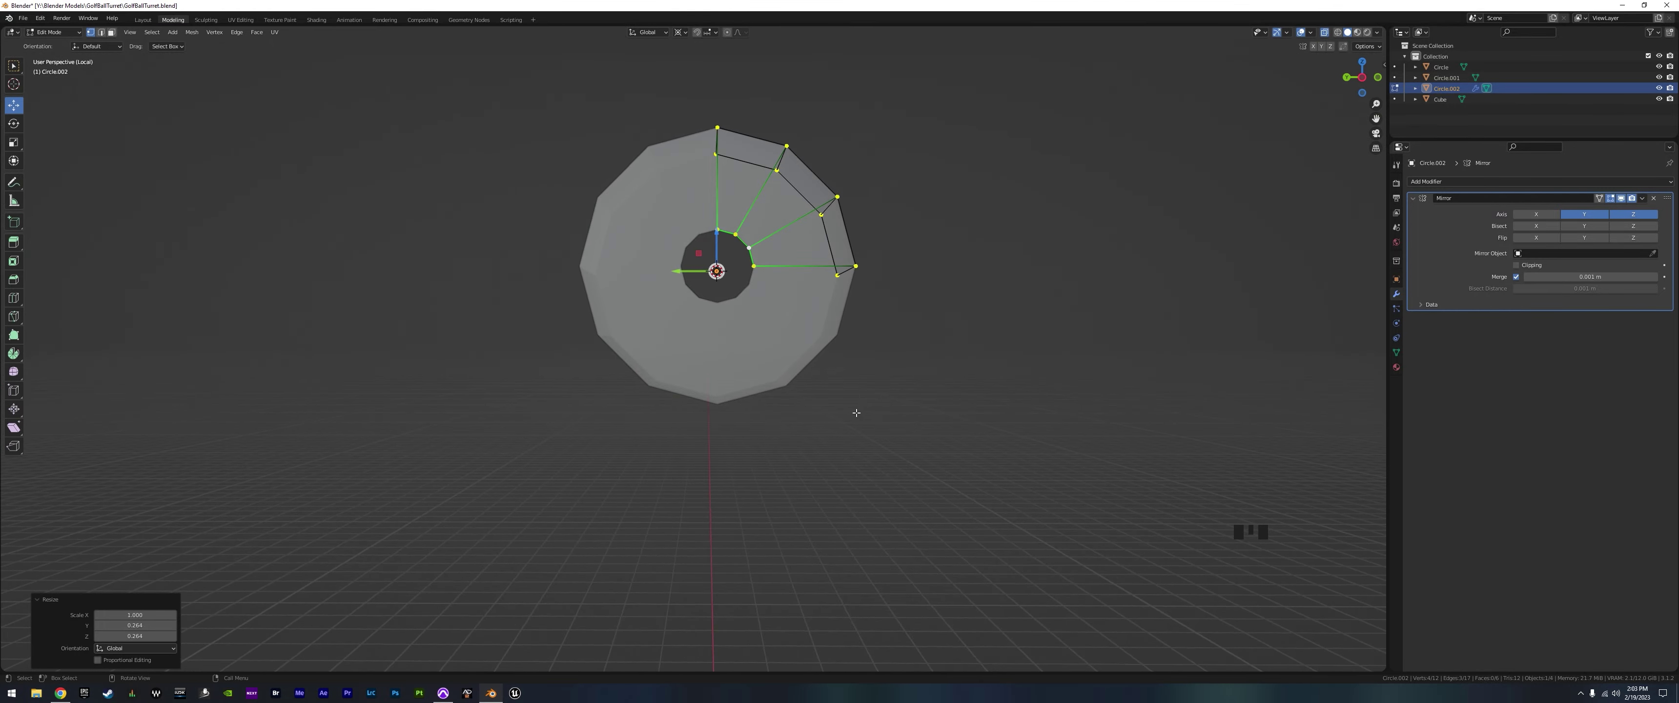
middle_drag(801, 376, 858, 229)
key(ctrl+z)
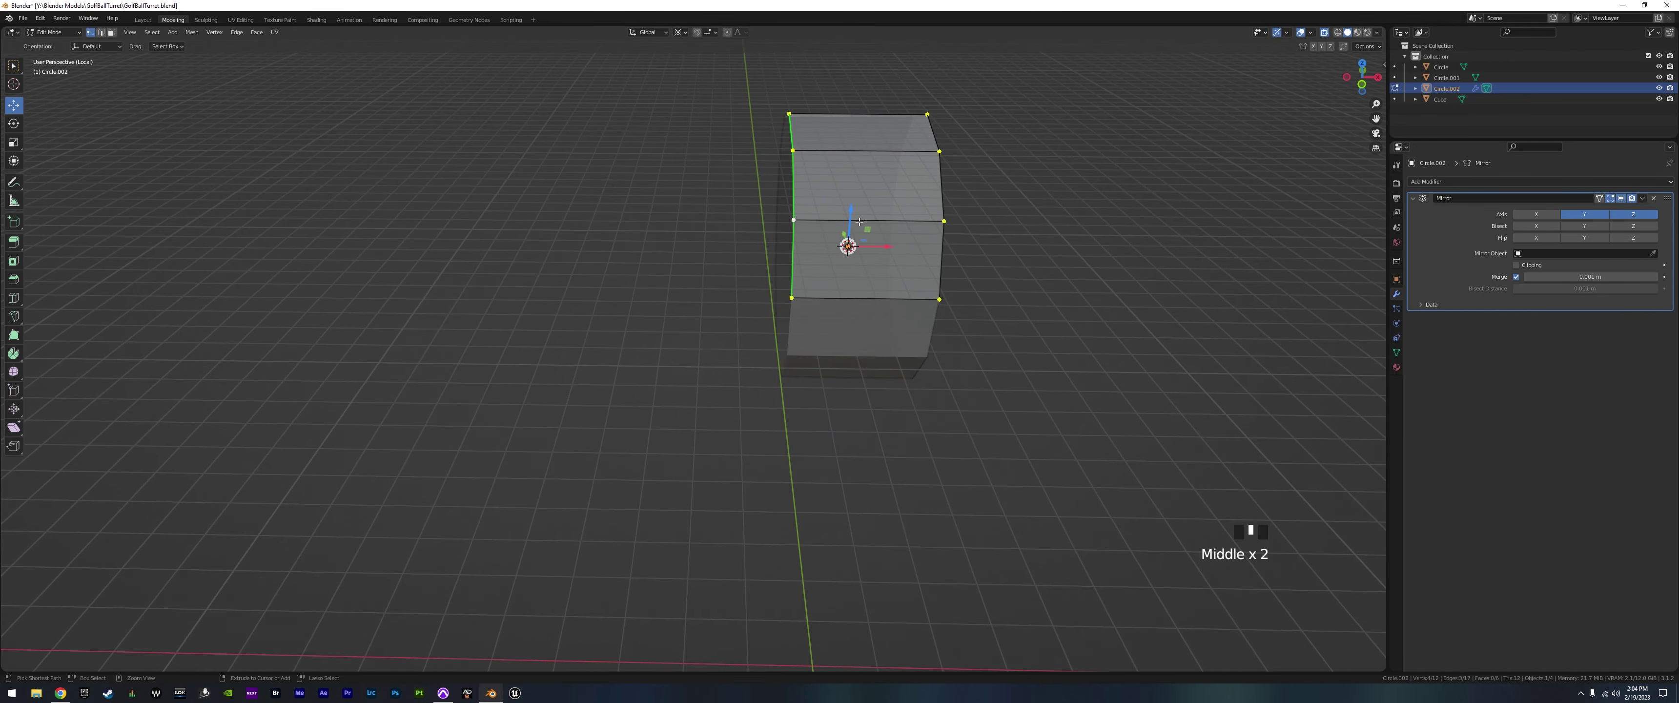
Add a loop cut around the ring section and slide it slightly toward the ring's side edge
key(ctrl+r)
scroll(856, 226, up, 1)
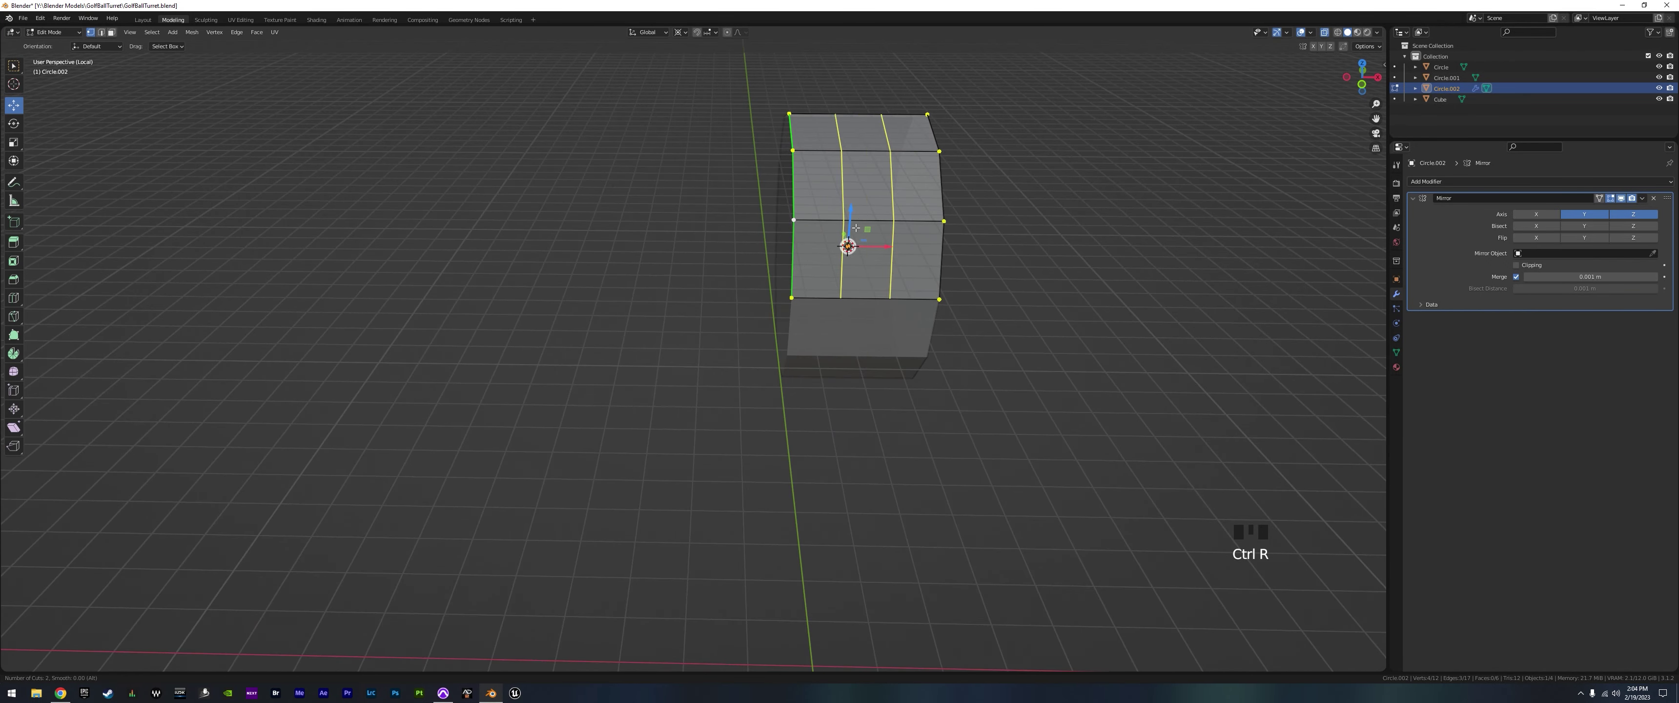
key(ctrl+r)
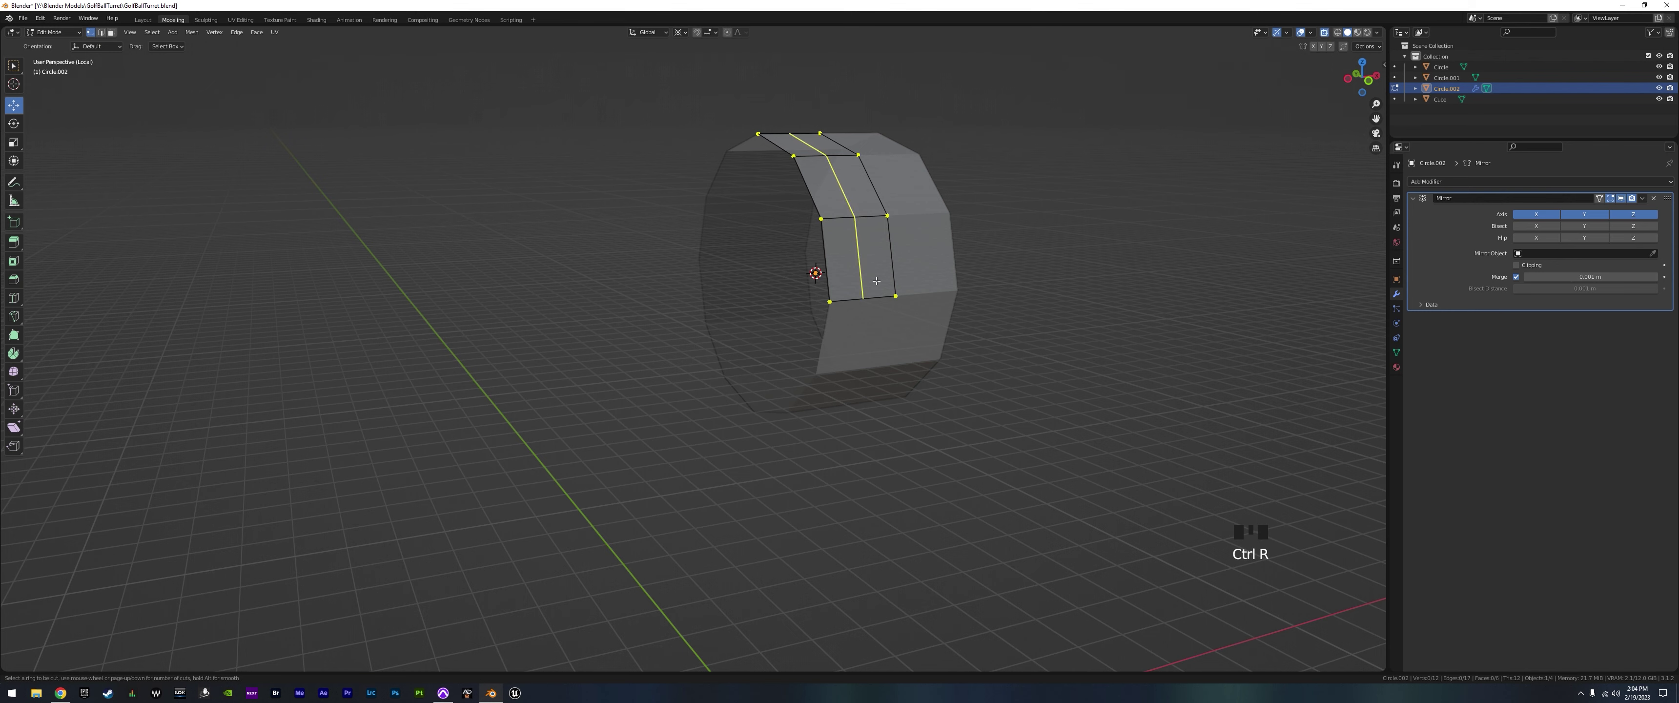
click(859, 282)
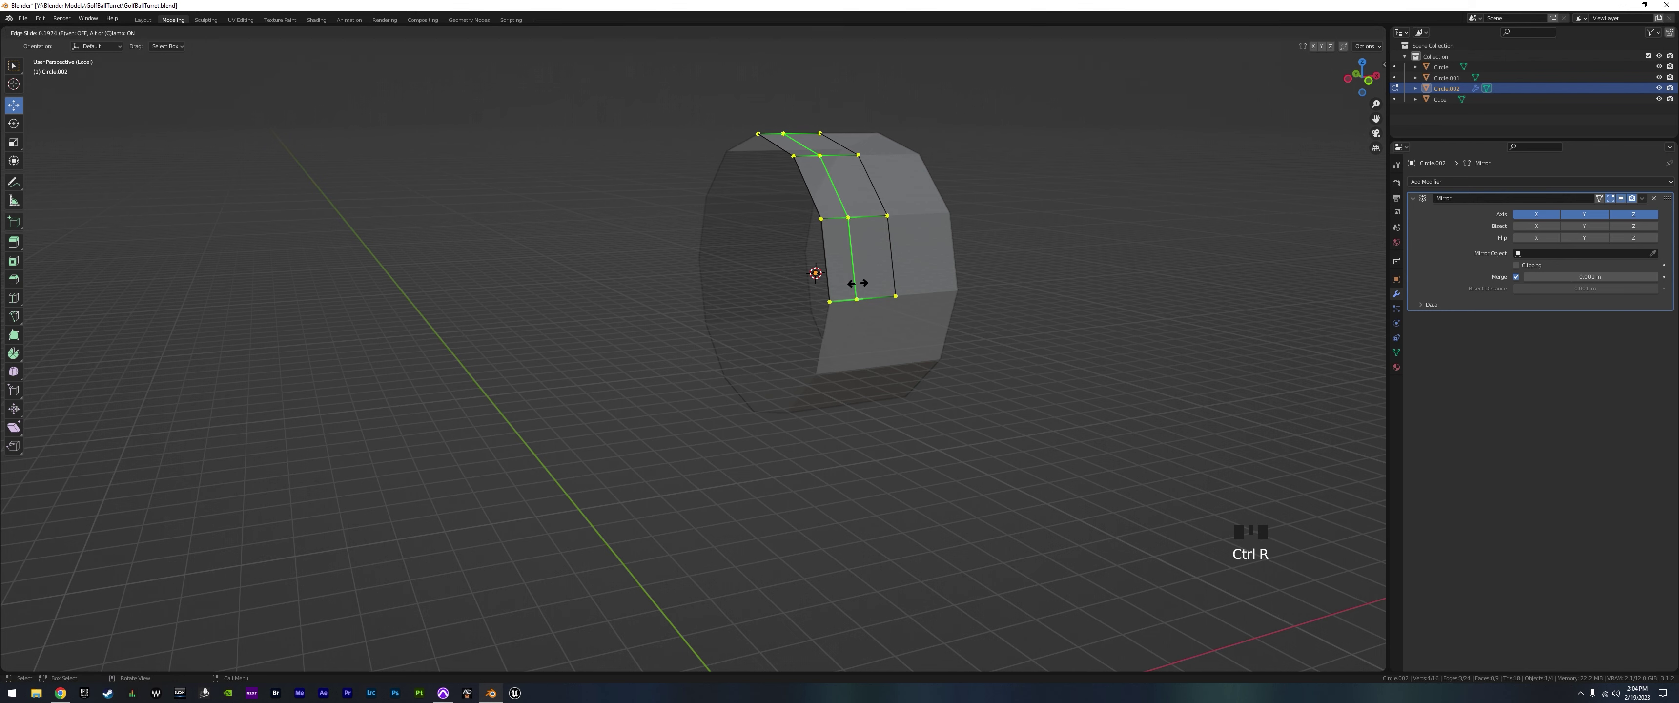
click(853, 284)
Try to delete the vertices of the ring's side edge loop
alt+click(811, 267)
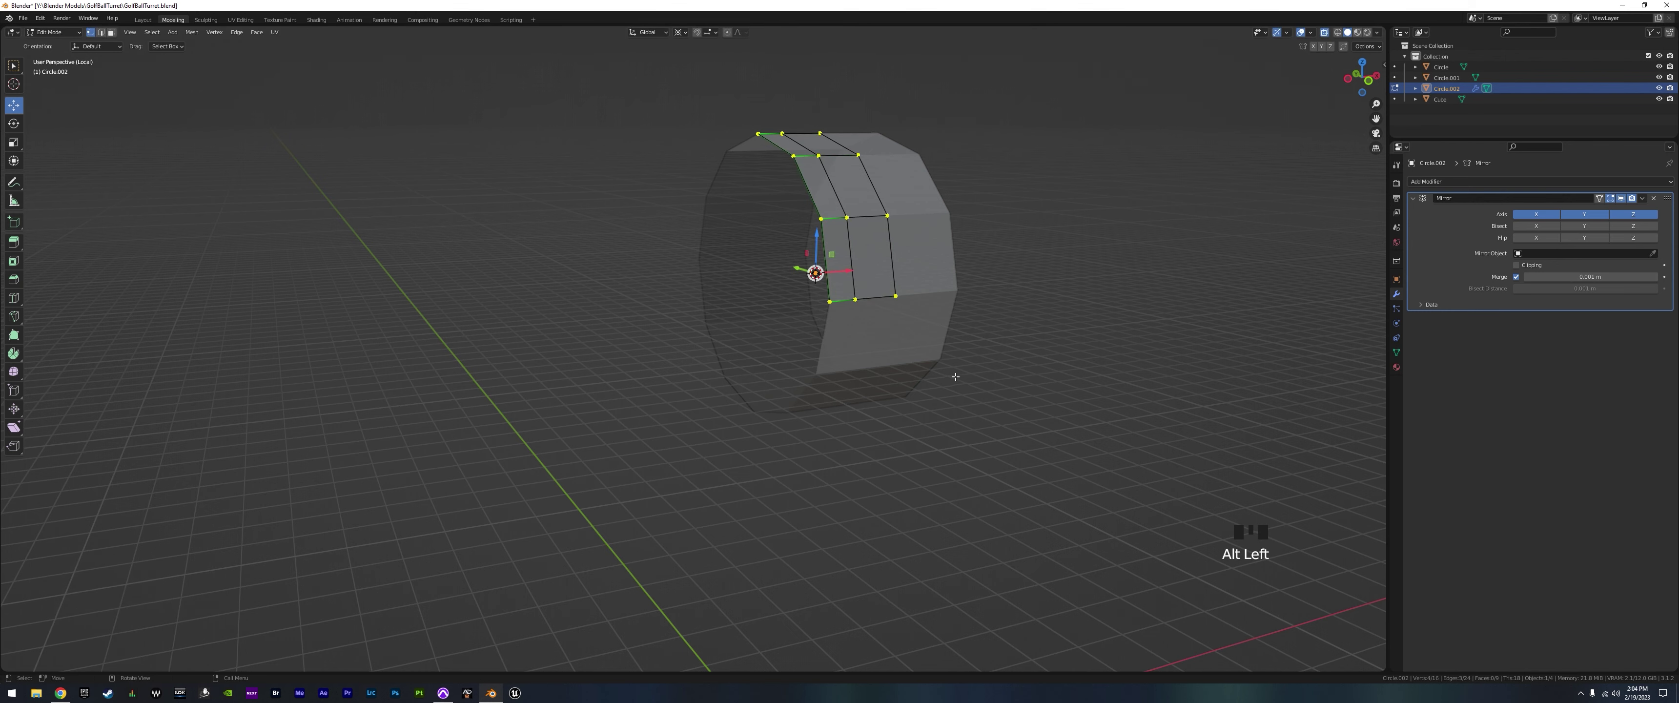
middle_drag(812, 267, 1004, 428)
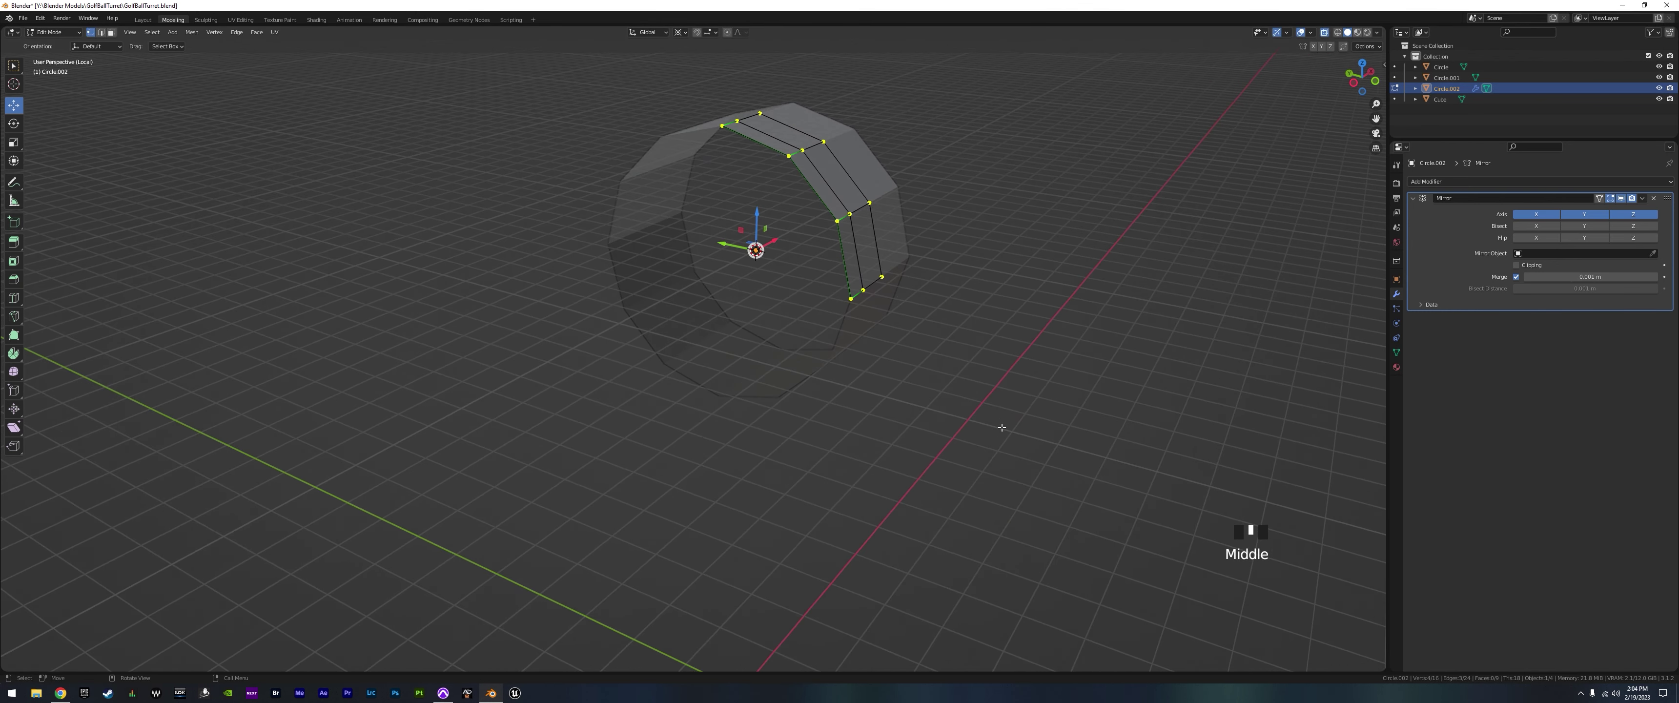
alt+click(848, 268)
right_click(931, 359)
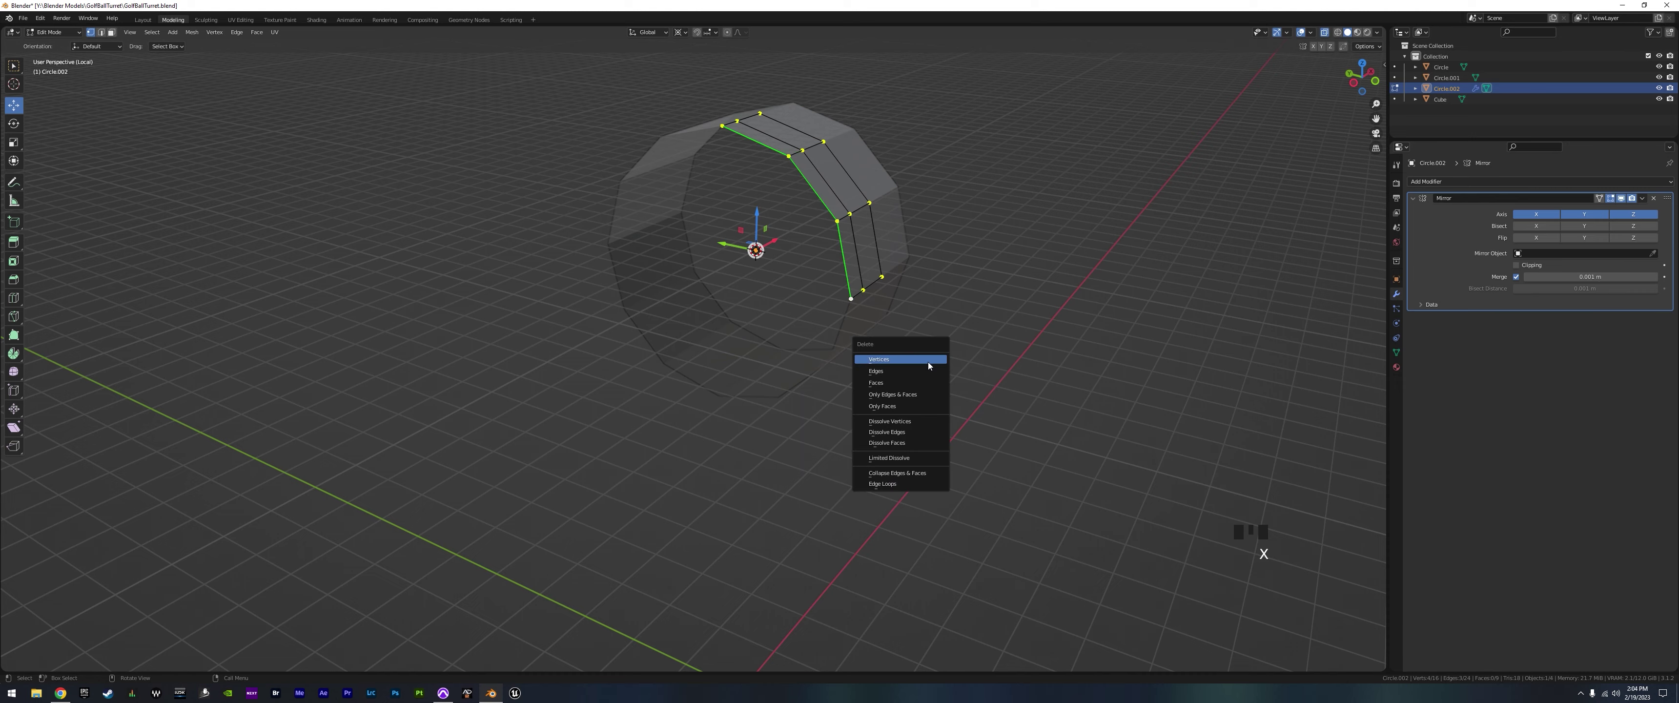
click(928, 362)
Scale the ring's side edge loop slightly inward to taper the edge of the tire tread
middle_drag(927, 362, 949, 398)
alt+click(822, 295)
key(s)
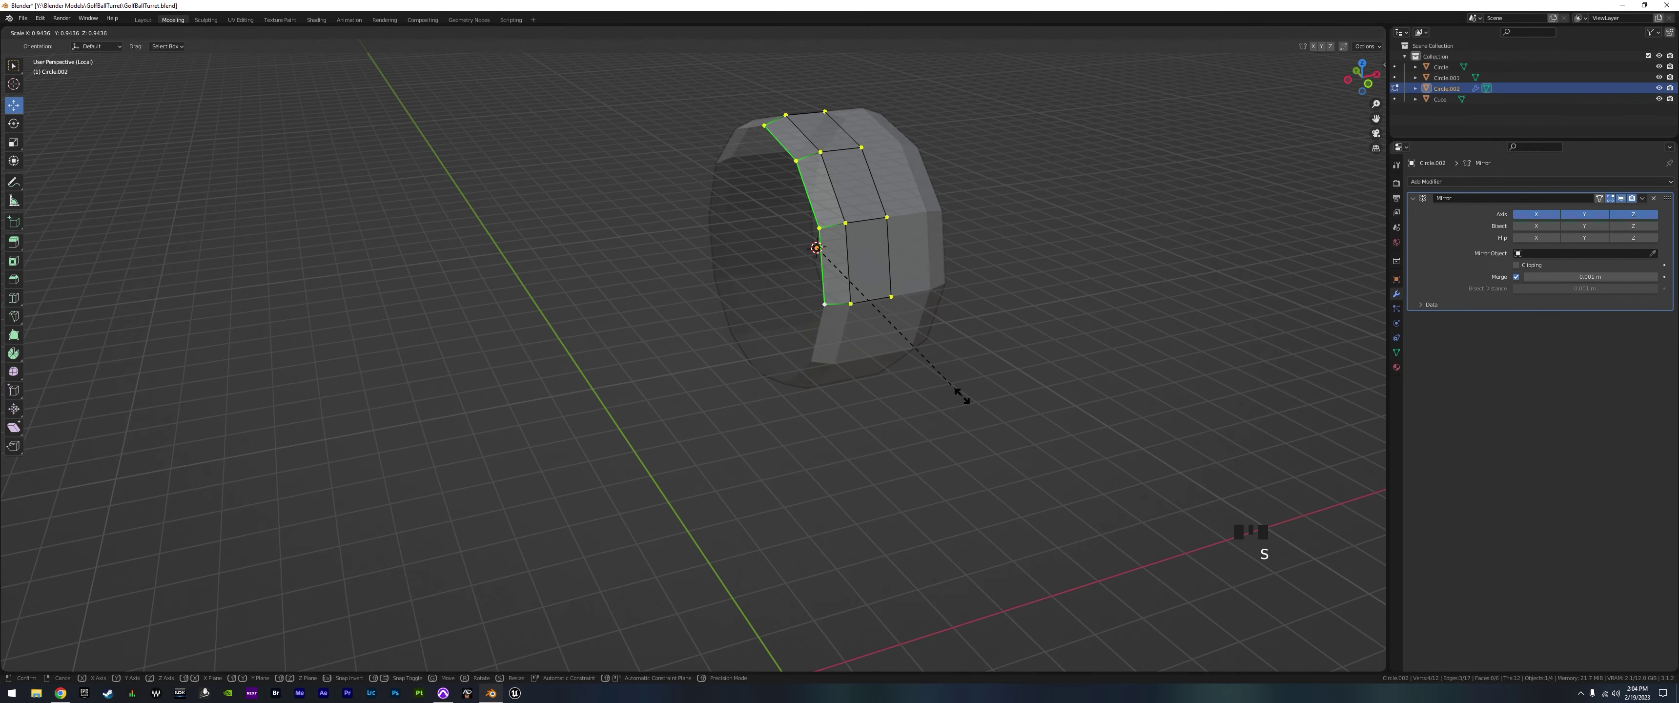
click(956, 392)
Select the ring section, extrude it and scale it inward on Y and Z only to give the tire thickness
middle_drag(956, 392, 822, 153)
drag(823, 153, 661, 322)
mouse_move(870, 379)
middle_down()
mouse_move(782, 339)
mouse_move(878, 380)
middle_up()
key(e)
key(s)
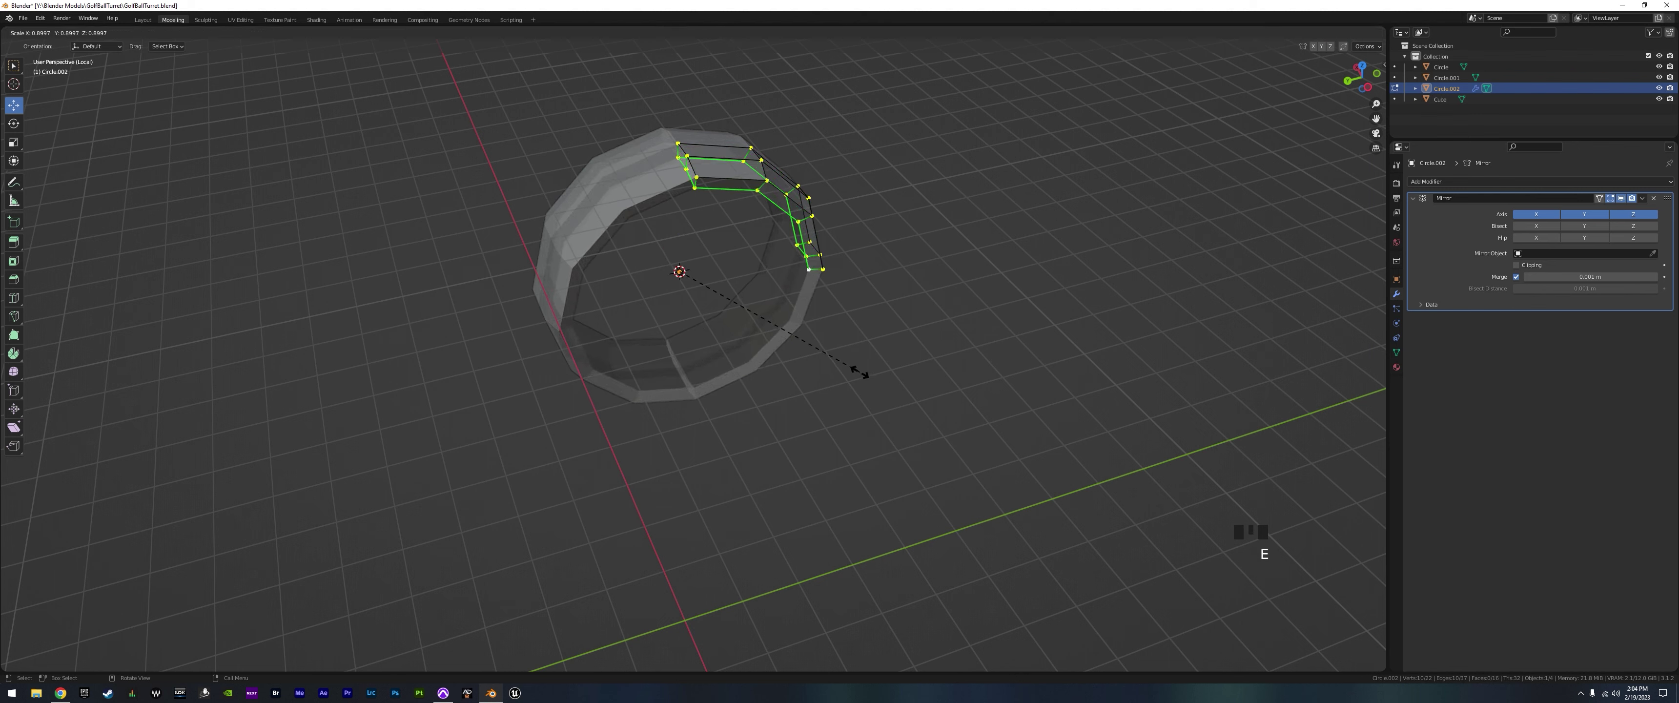
key(shift+x)
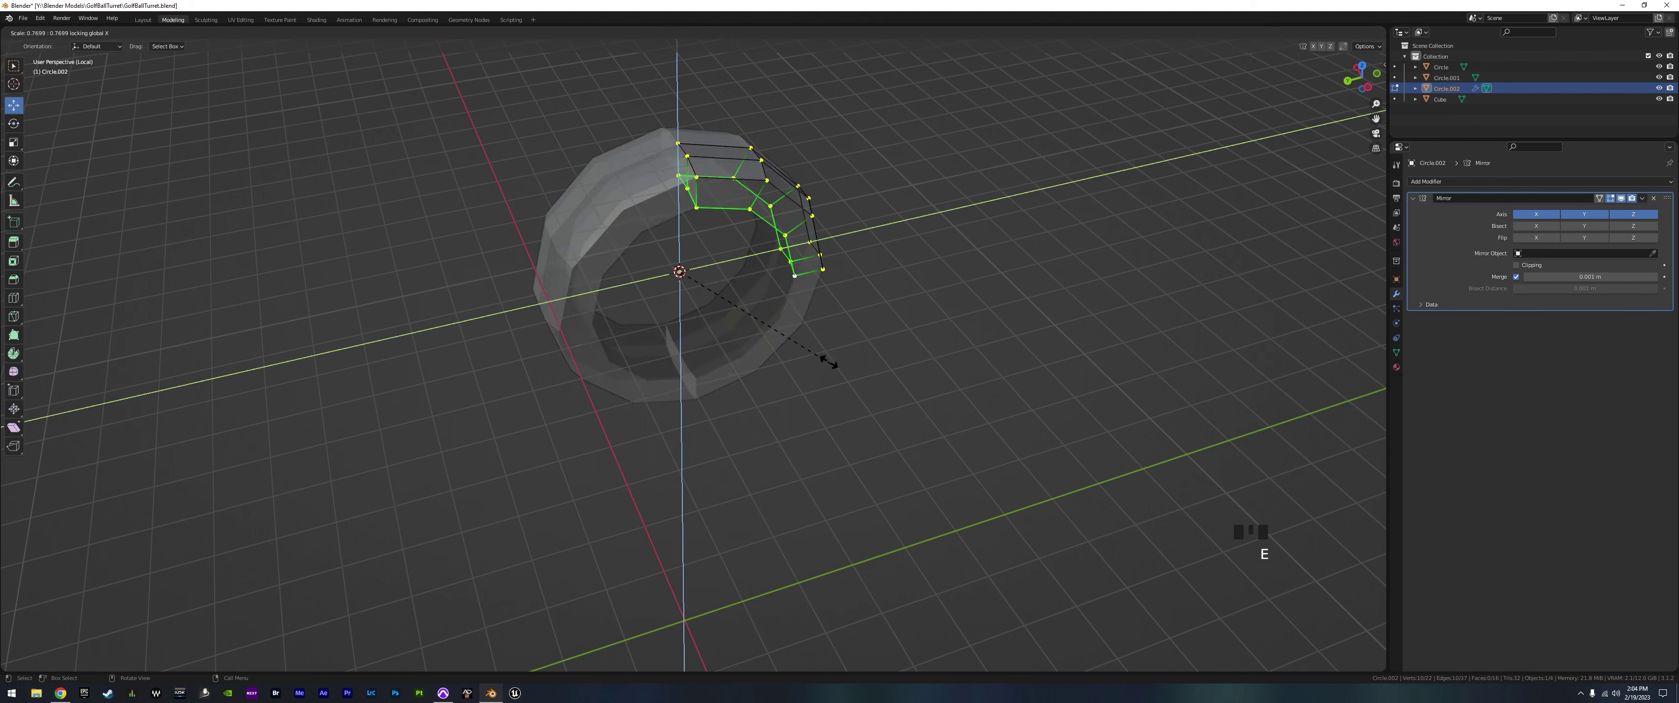
click(806, 350)
mouse_move(806, 350)
middle_down()
mouse_move(800, 388)
mouse_move(829, 371)
mouse_move(793, 370)
middle_up()
Add a single loop cut around the tire's side wall, midway between its outer and inner edges
key(ctrl+r)
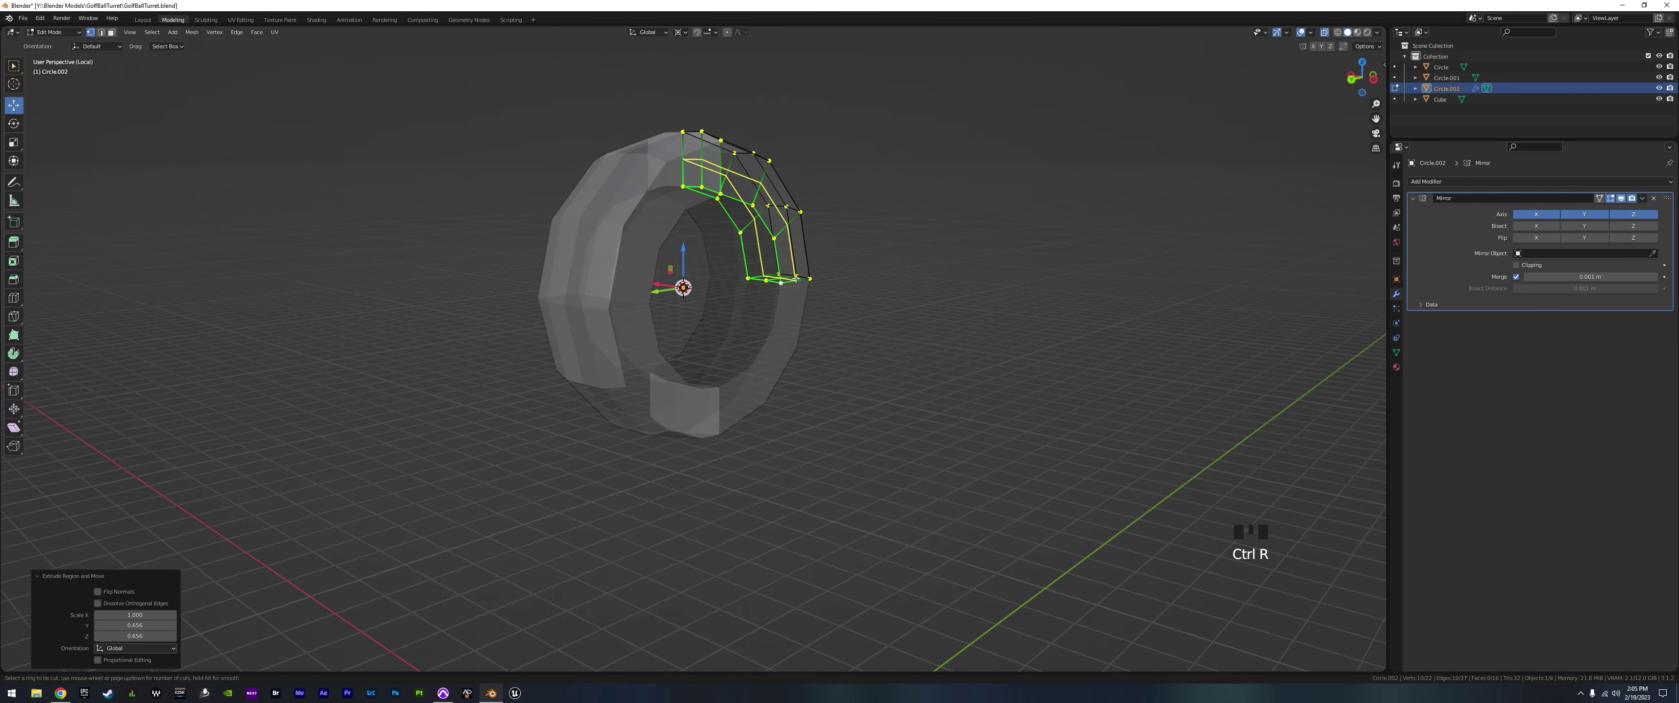
click(794, 279)
click(795, 279)
Select the interior vertices left inside the extruded tire section and delete them
middle_drag(794, 279, 750, 216)
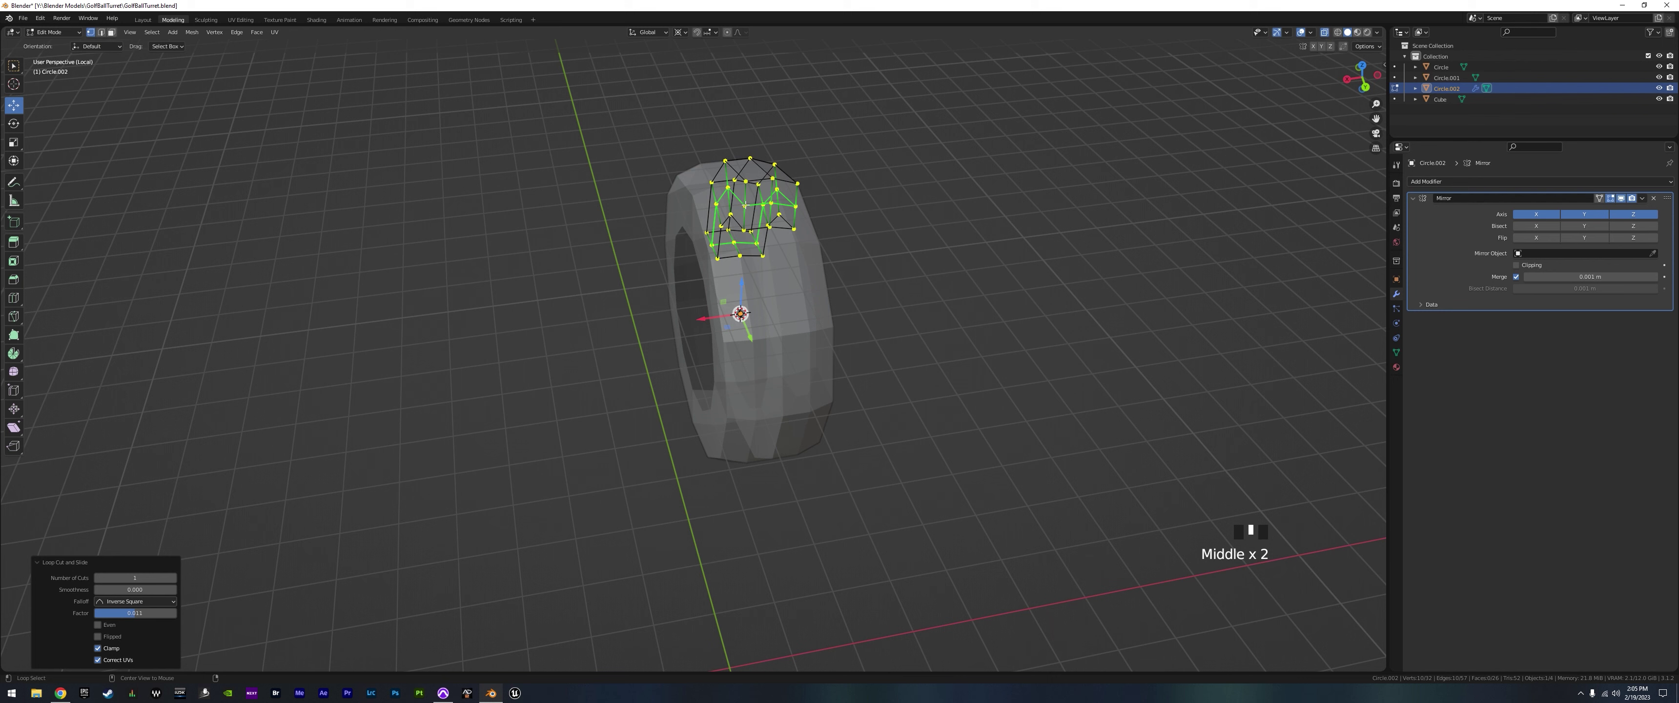
alt+click(750, 215)
shift+click(745, 212)
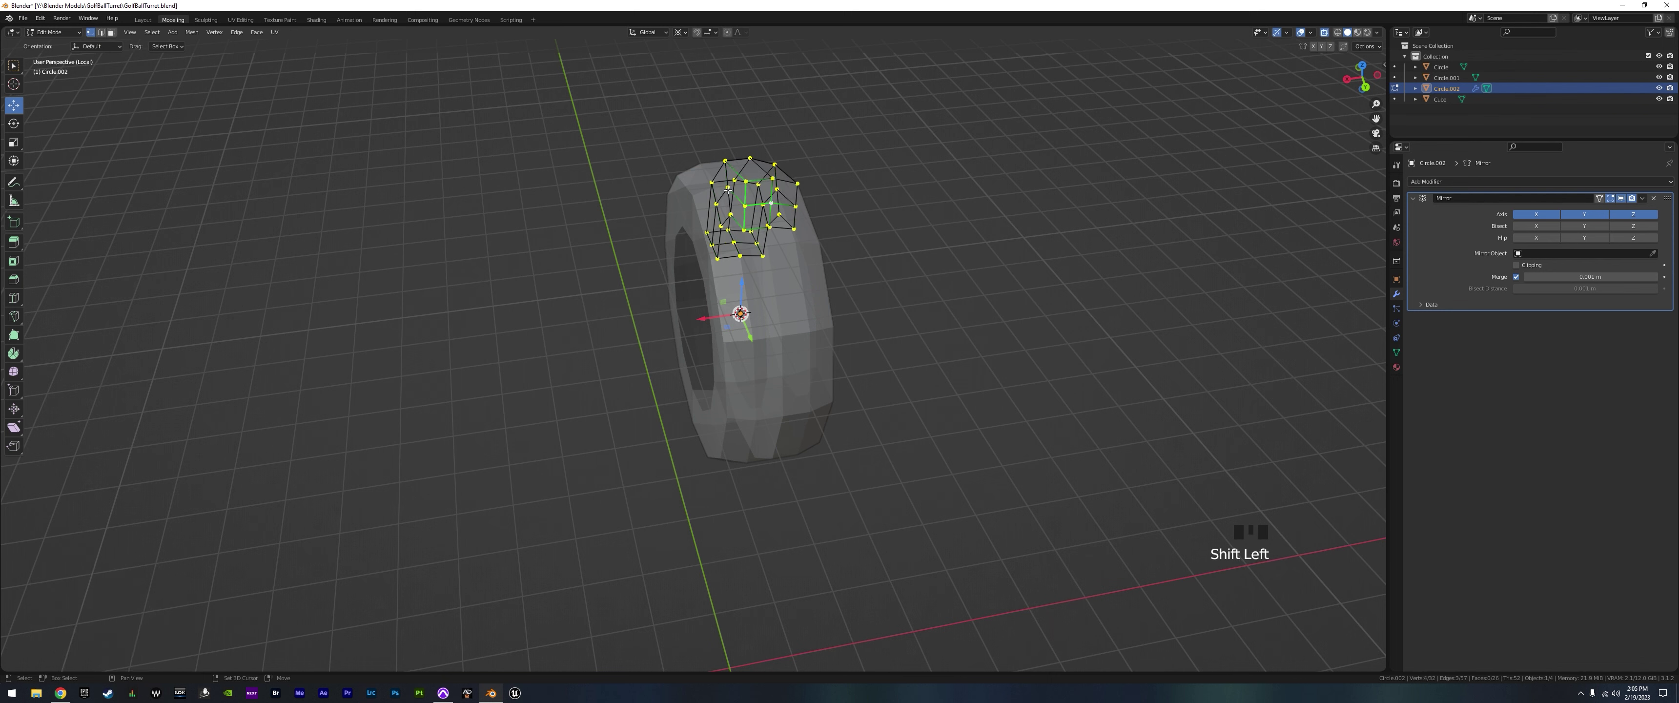
shift+click(716, 202)
shift+click(711, 245)
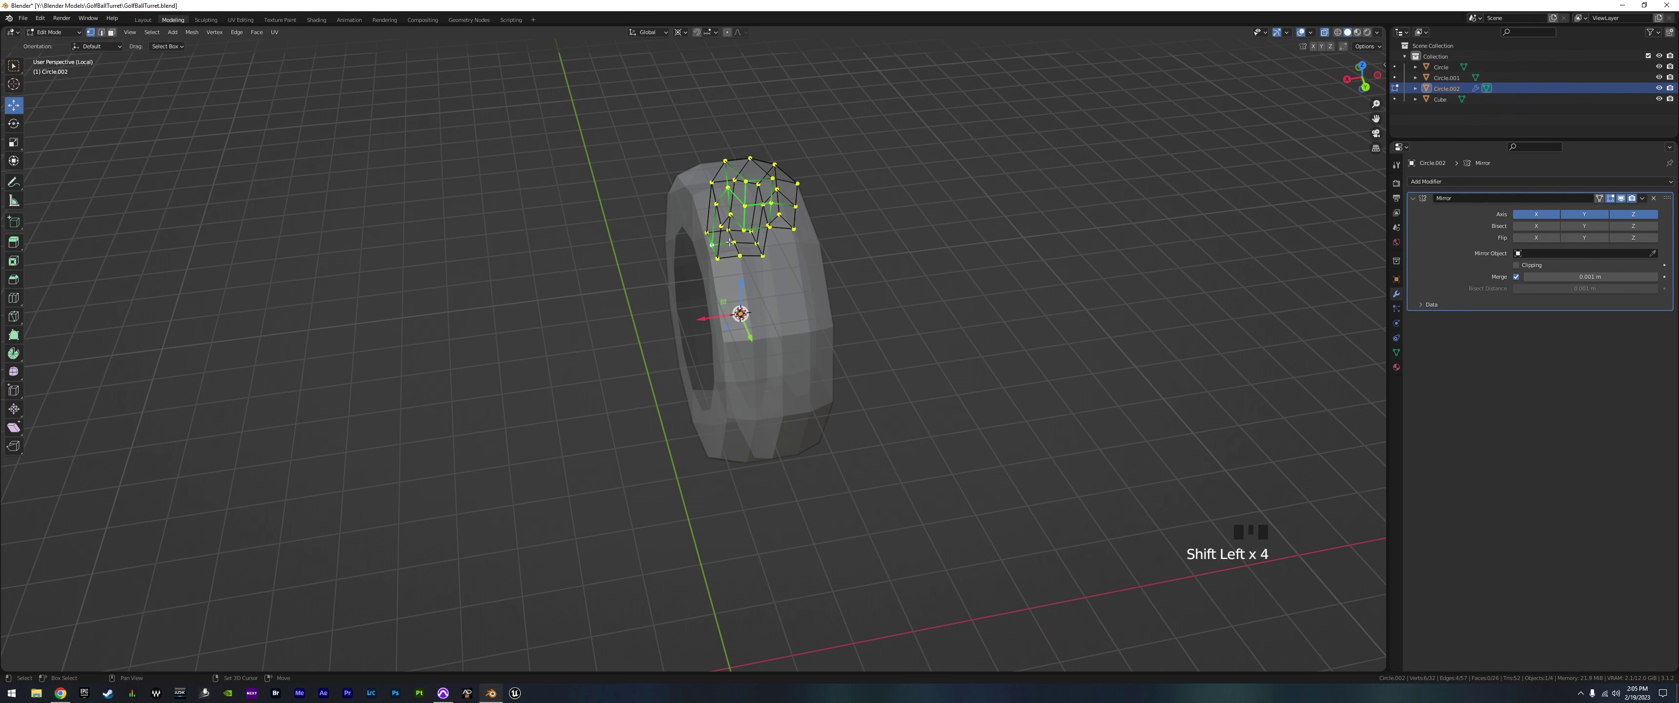
shift+click(733, 242)
key(z)
key(z)
key(z)
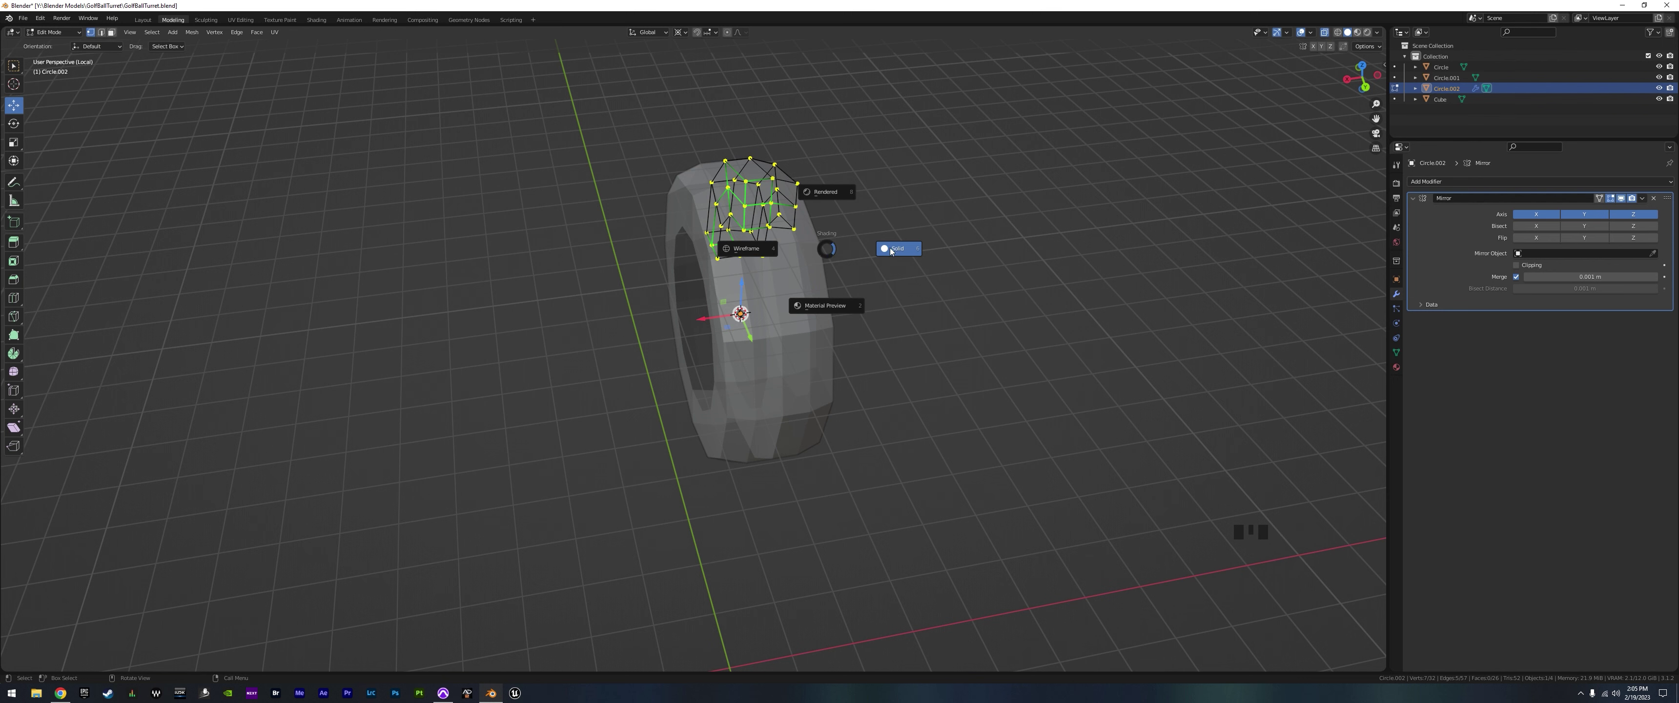
click(945, 240)
key(x)
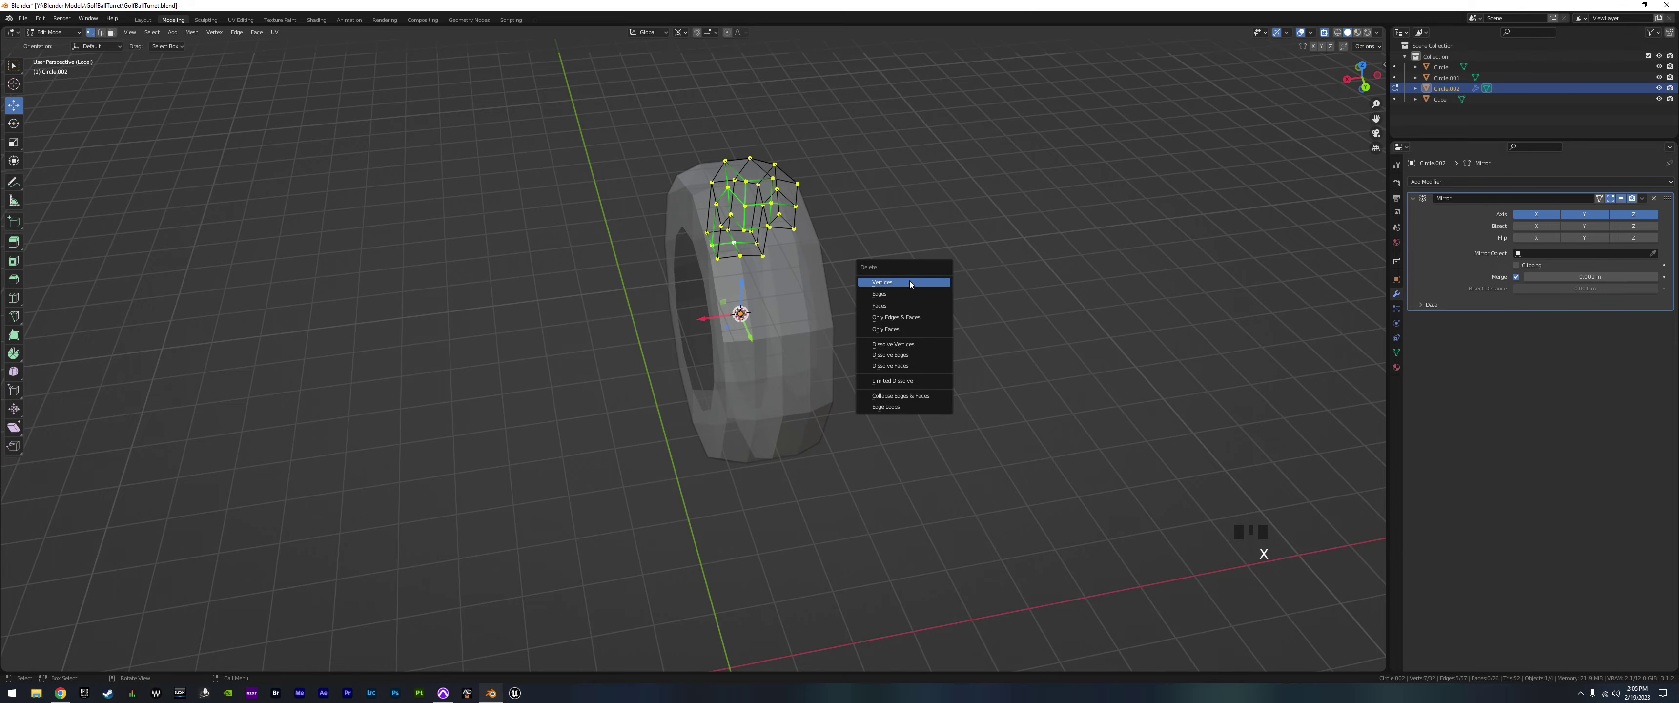
click(906, 282)
Delete further vertices from the inside of the tire section
mouse_move(929, 311)
middle_down()
mouse_move(938, 349)
mouse_move(885, 307)
mouse_move(914, 267)
mouse_move(956, 282)
mouse_move(919, 308)
mouse_move(936, 306)
middle_up()
click(720, 203)
shift+click(747, 243)
shift+click(764, 233)
shift+click(757, 288)
key(x)
click(859, 290)
middle_drag(829, 349, 681, 245)
click(770, 274)
shift+click(681, 197)
key(x)
click(757, 290)
Undo the vertex deletions and selections in the tire section
key(ctrl+z)
key(ctrl+z)
key(ctrl+z)
key(ctrl+z)
key(ctrl+z)
key(ctrl+z)
key(ctrl+z)
key(ctrl+z)
key(ctrl+z)
key(ctrl+z)
key(ctrl+z)
key(ctrl+z)
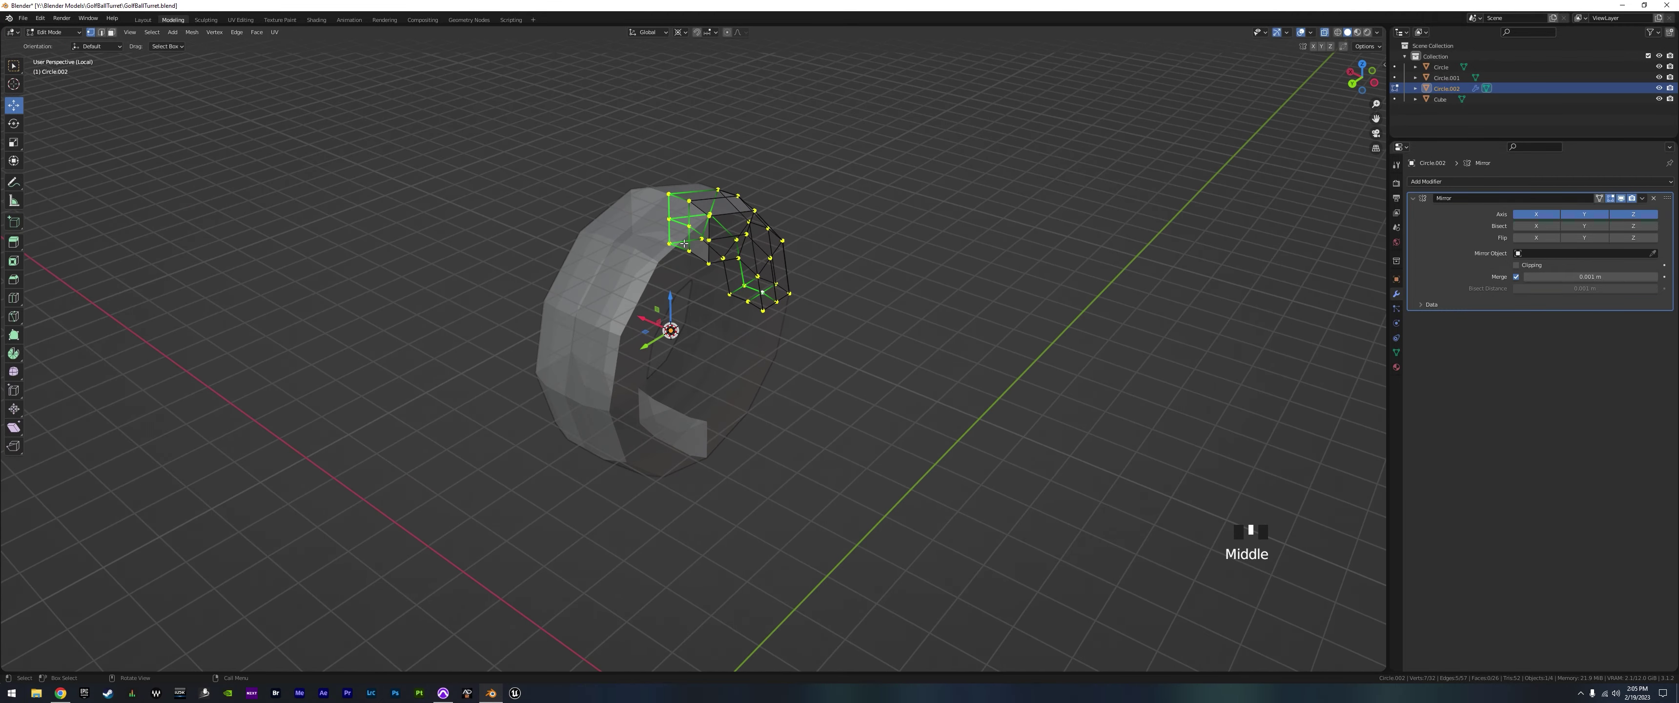
Add the remaining interior vertices along the middle of the tire section to the selection and delete them
shift+click(690, 200)
mouse_move(690, 200)
middle_down()
mouse_move(787, 337)
mouse_move(675, 212)
mouse_move(711, 222)
mouse_move(693, 208)
middle_up()
shift+click(704, 240)
shift+click(725, 277)
shift+click(733, 323)
shift+click(750, 324)
key(x)
click(736, 313)
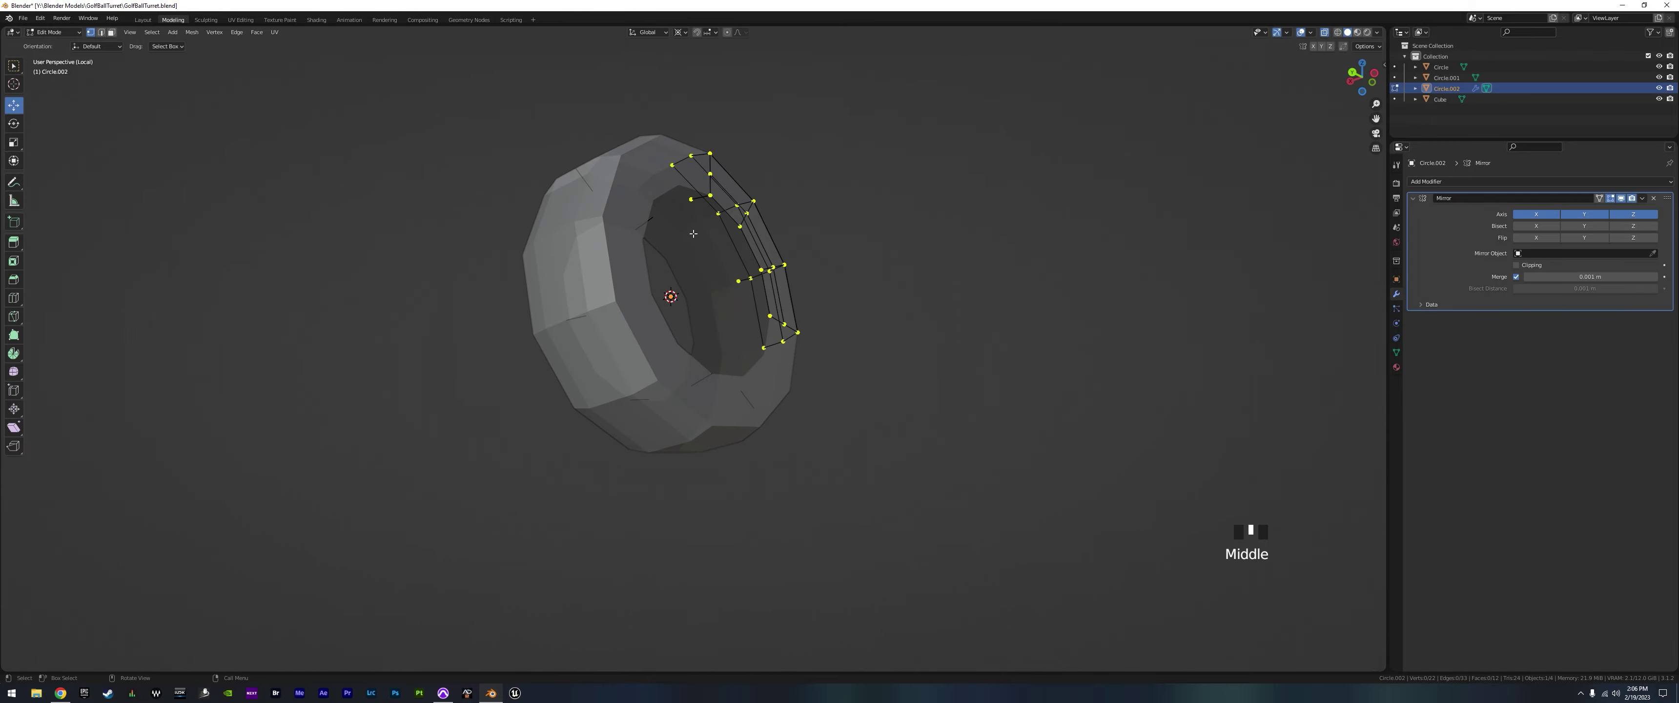
Delete the leftover vertex at the upper end of the tire's inner edge
click(692, 199)
key(x)
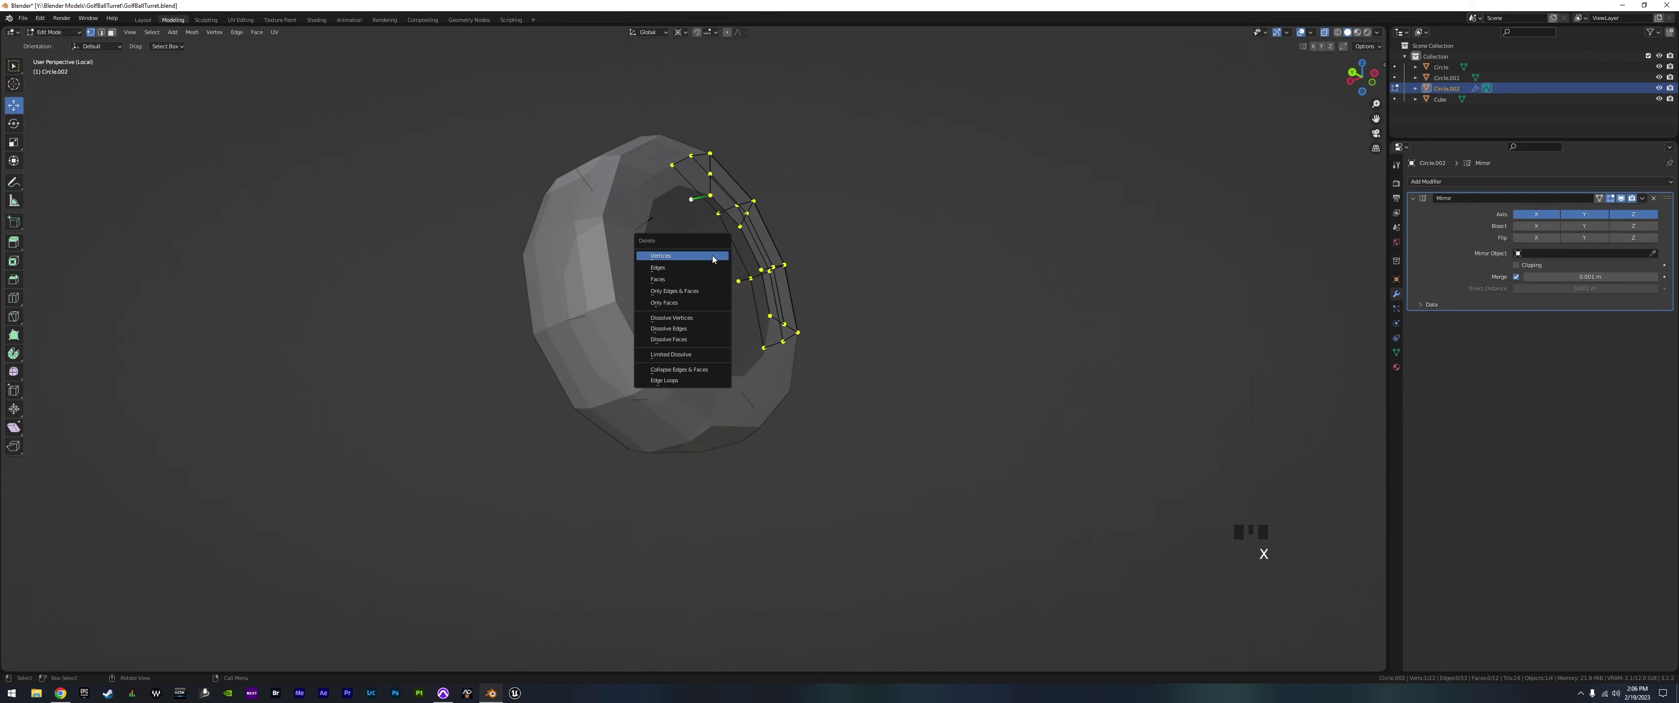
click(713, 257)
Extrude the tire's inner edge loop along X and nudge the new loop by about -0.006 m on X
middle_drag(703, 371, 641, 417)
alt+click(743, 274)
drag(636, 332, 646, 334)
middle_drag(796, 411, 642, 357)
key(e)
key(x)
click(729, 390)
scroll(713, 409, up, 3)
key(g)
key(x)
click(727, 444)
Extrude the inner edge loop and scale it slightly inward on Y and Z to form a thin rim lip
key(e)
key(s)
key(shift+x)
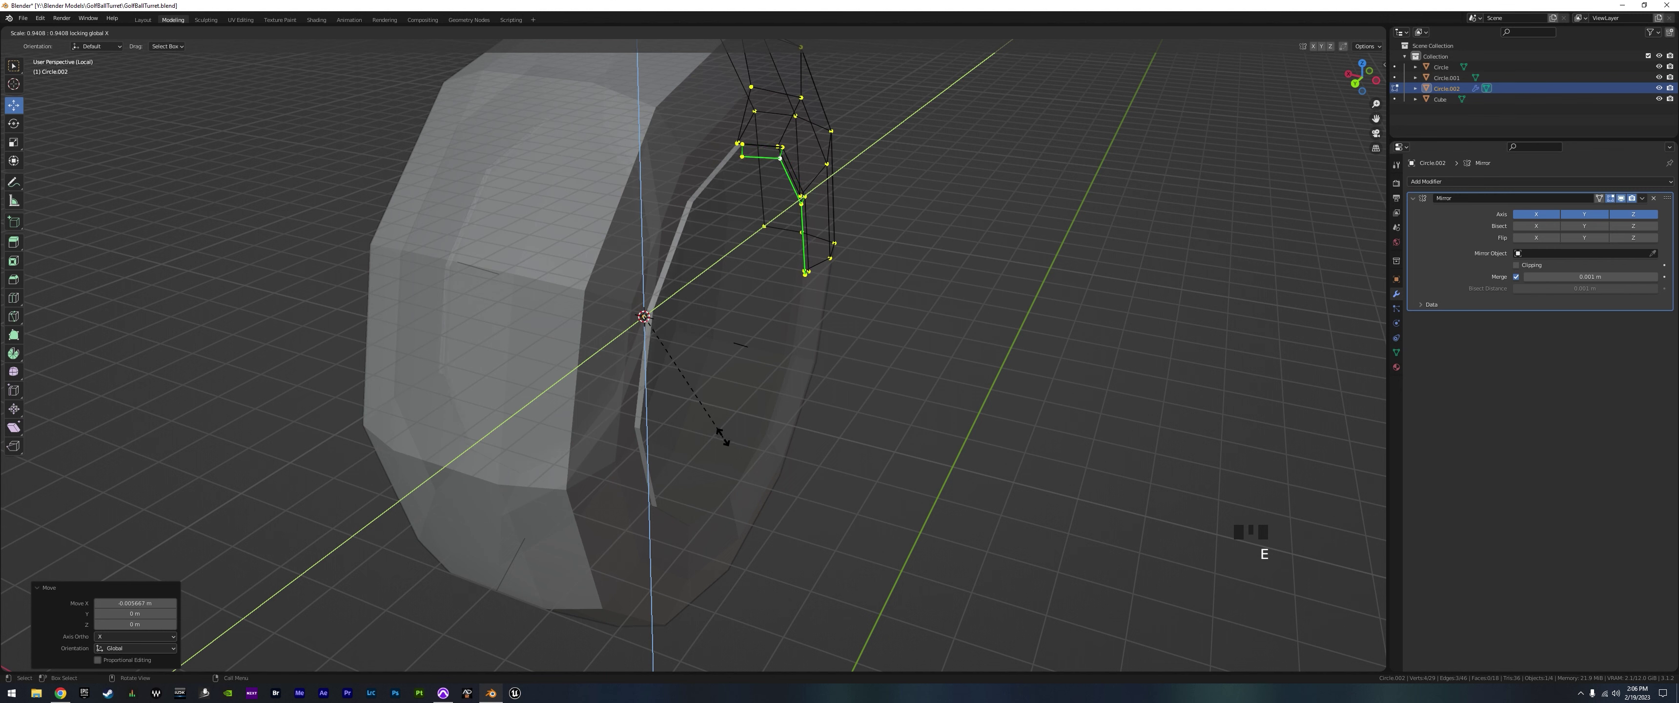
click(721, 437)
Extrude the rim lip's edge loop about 0.138 m along X and scale it inward on Y and Z
key(e)
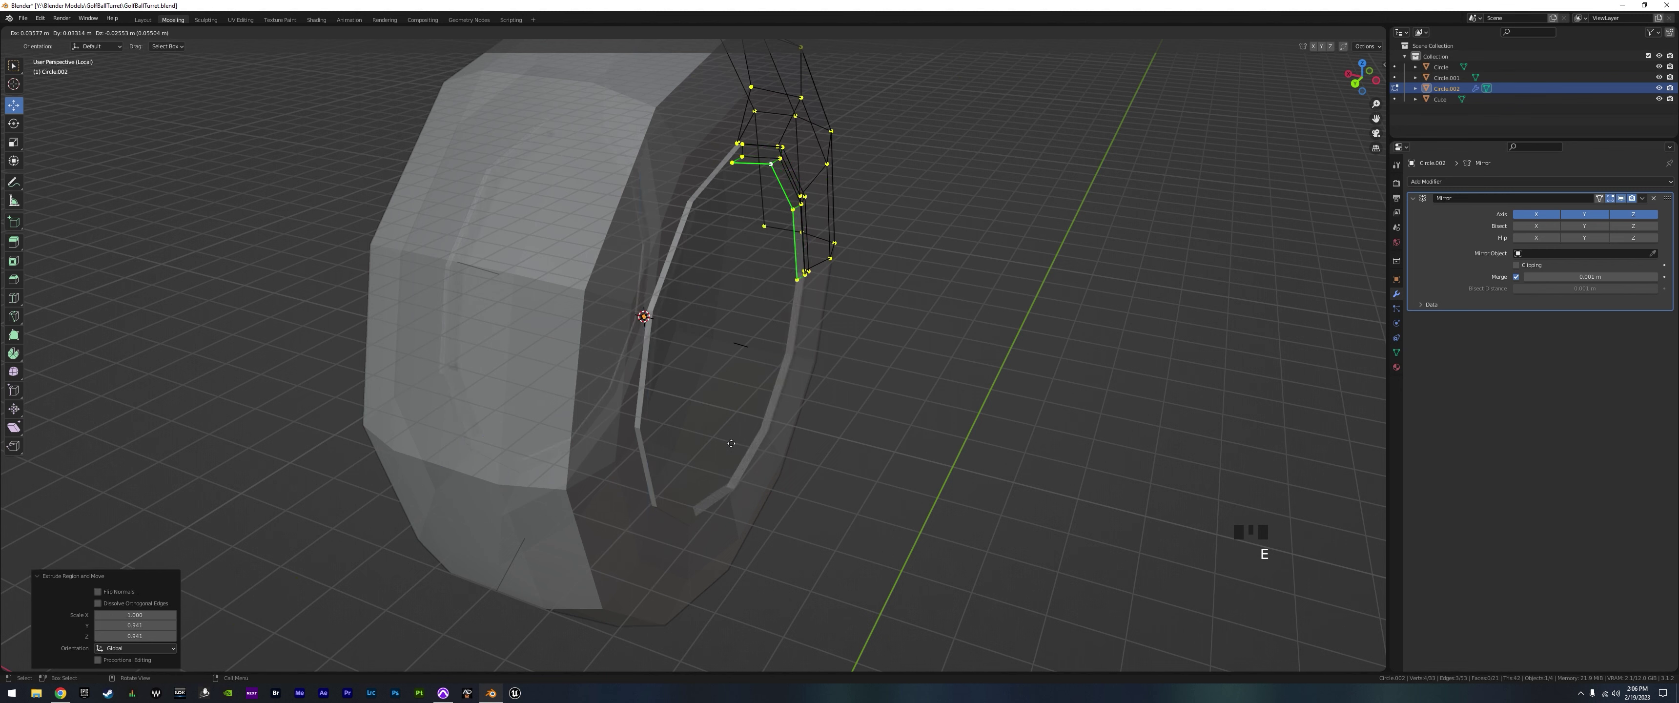
key(x)
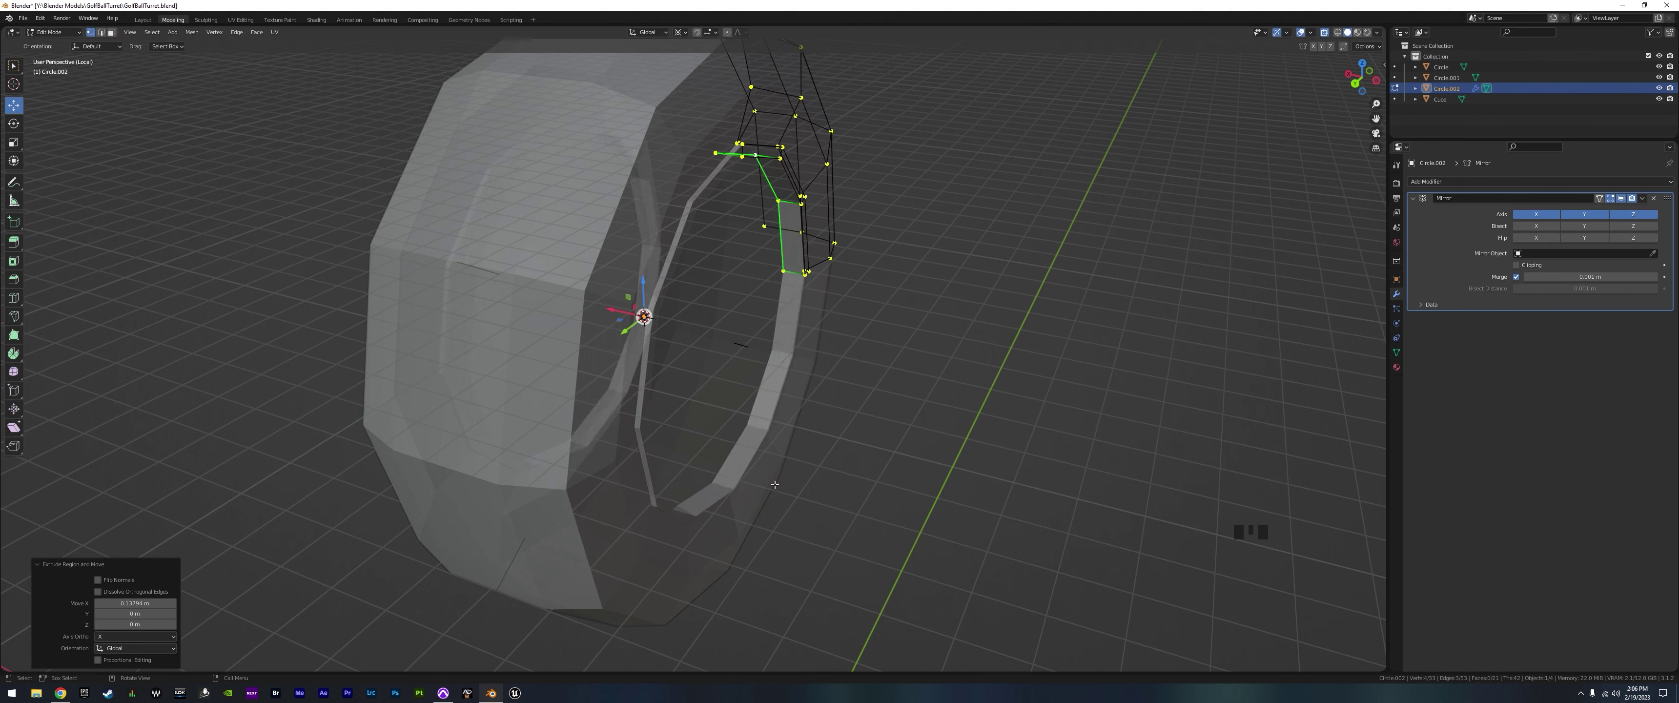
key(s)
key(shift+x)
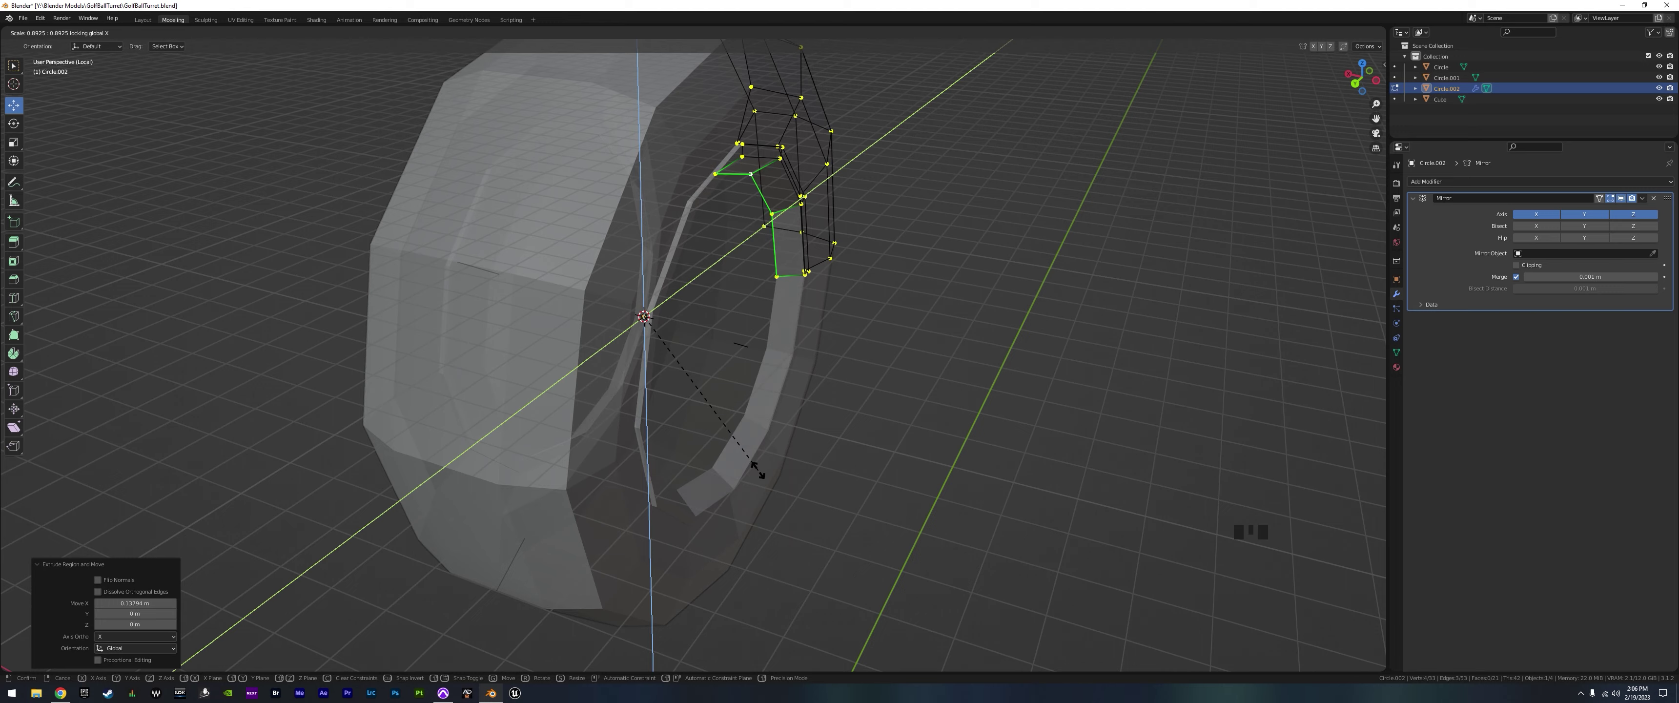
click(756, 468)
Extrude the rim's innermost edge loop repeatedly, scaling each new loop inward toward the wheel's centre
mouse_move(756, 468)
middle_down()
mouse_move(681, 415)
mouse_move(809, 421)
mouse_move(782, 456)
middle_up()
key(e)
key(s)
click(746, 313)
key(e)
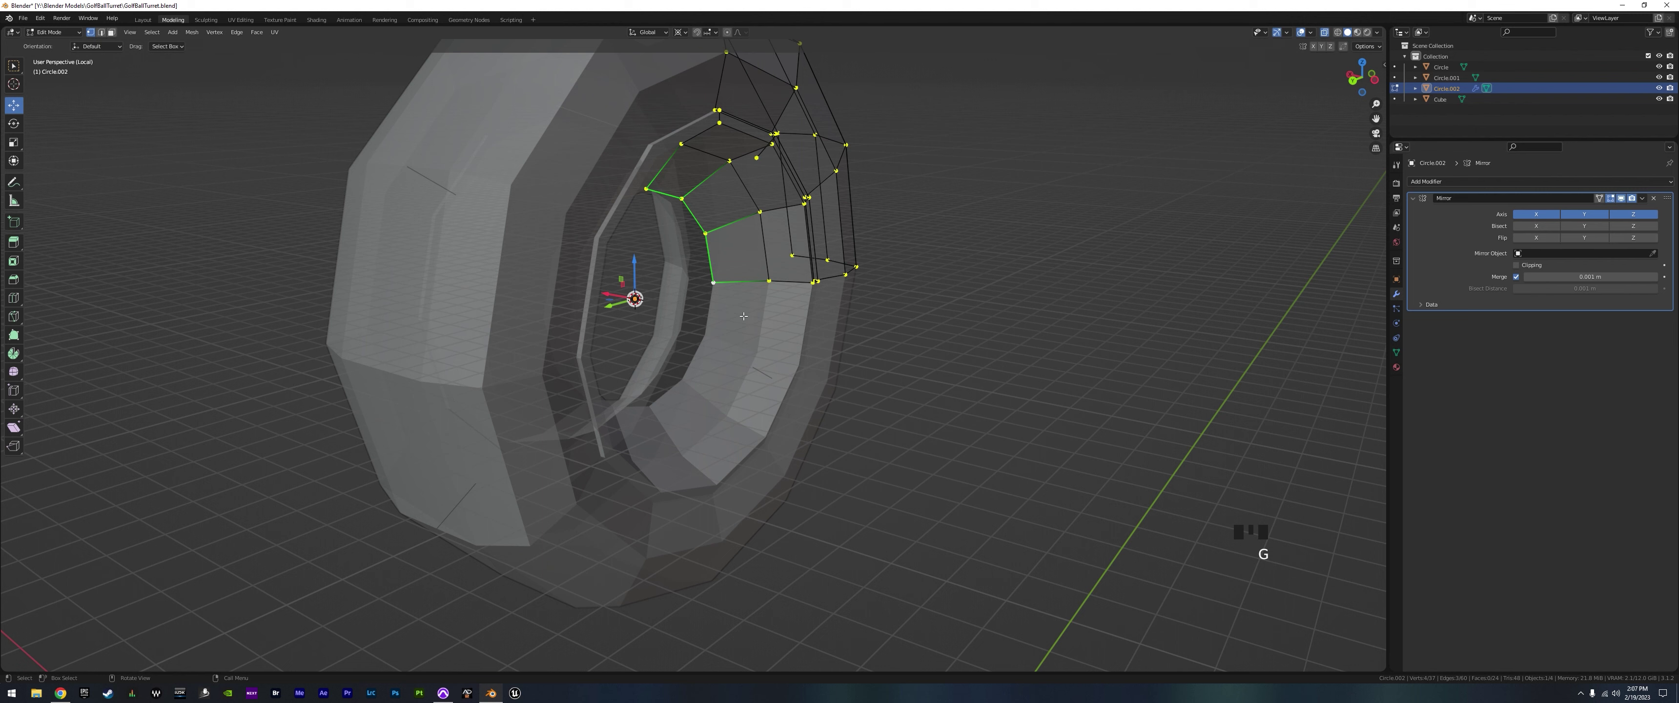
key(s)
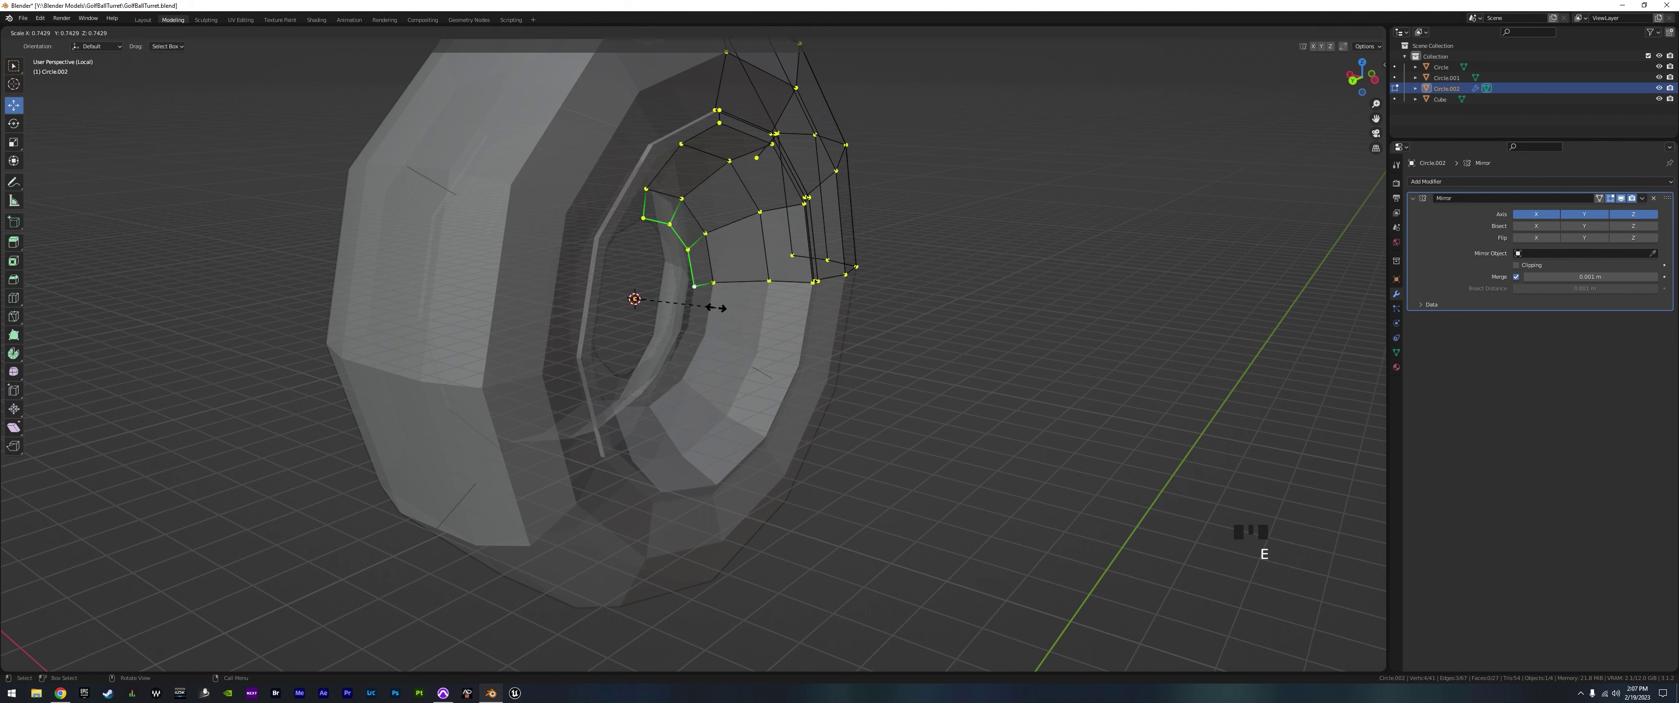
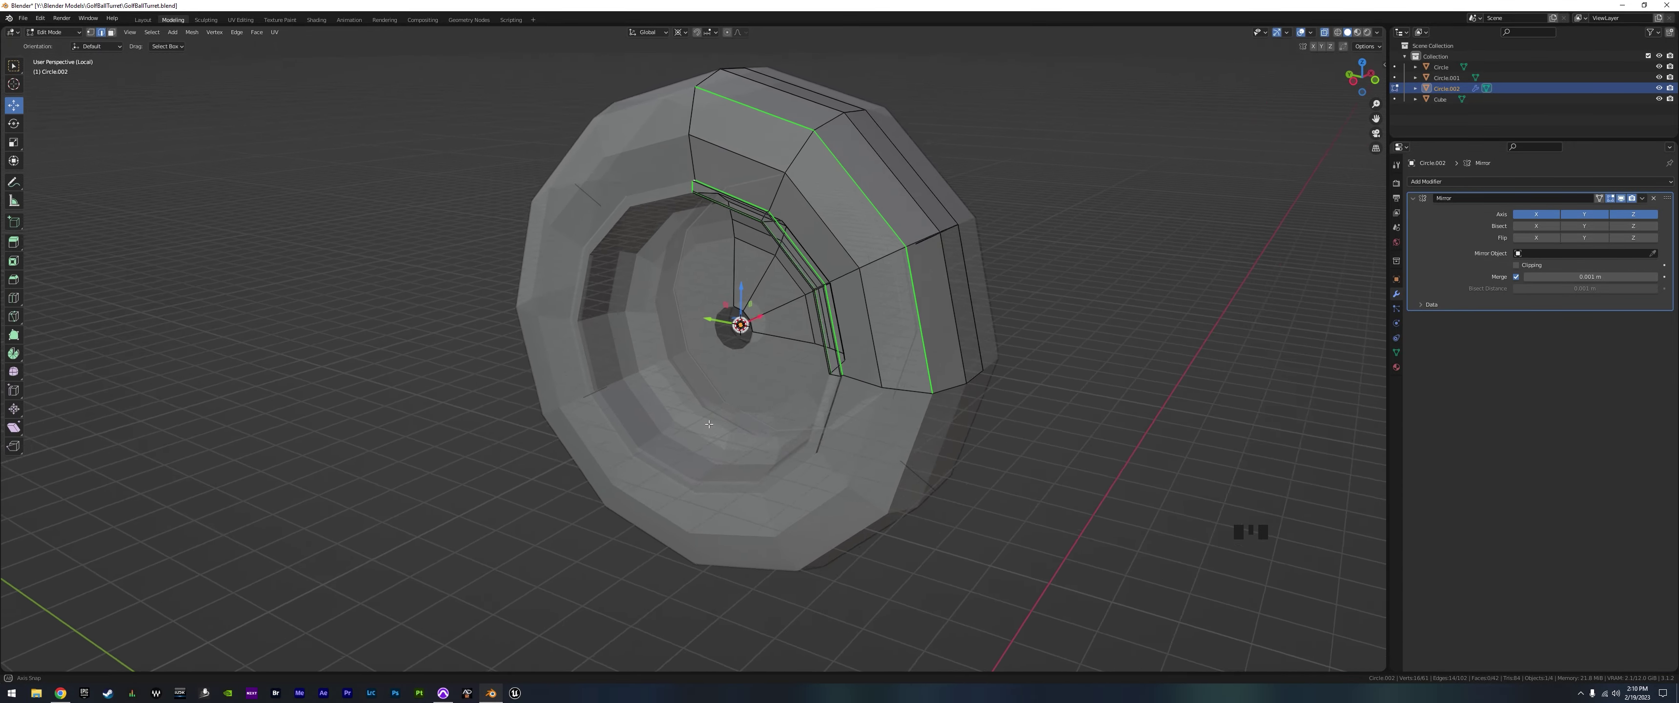
Add the edge loop on the rim's inner step to the selected tire and rim loops and mark them all as seams
scroll(768, 422, up, 5)
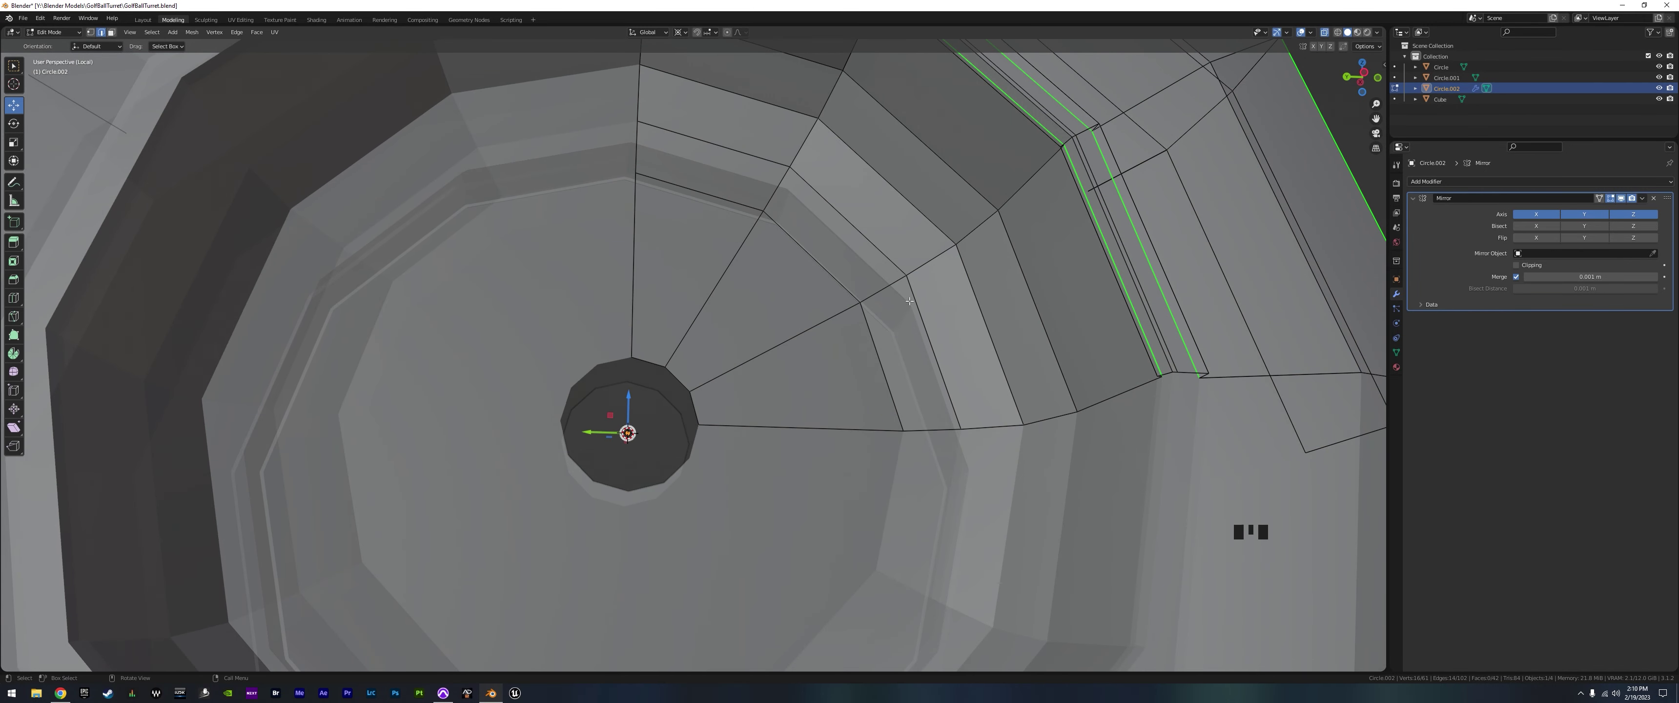
alt+shift+click(881, 251)
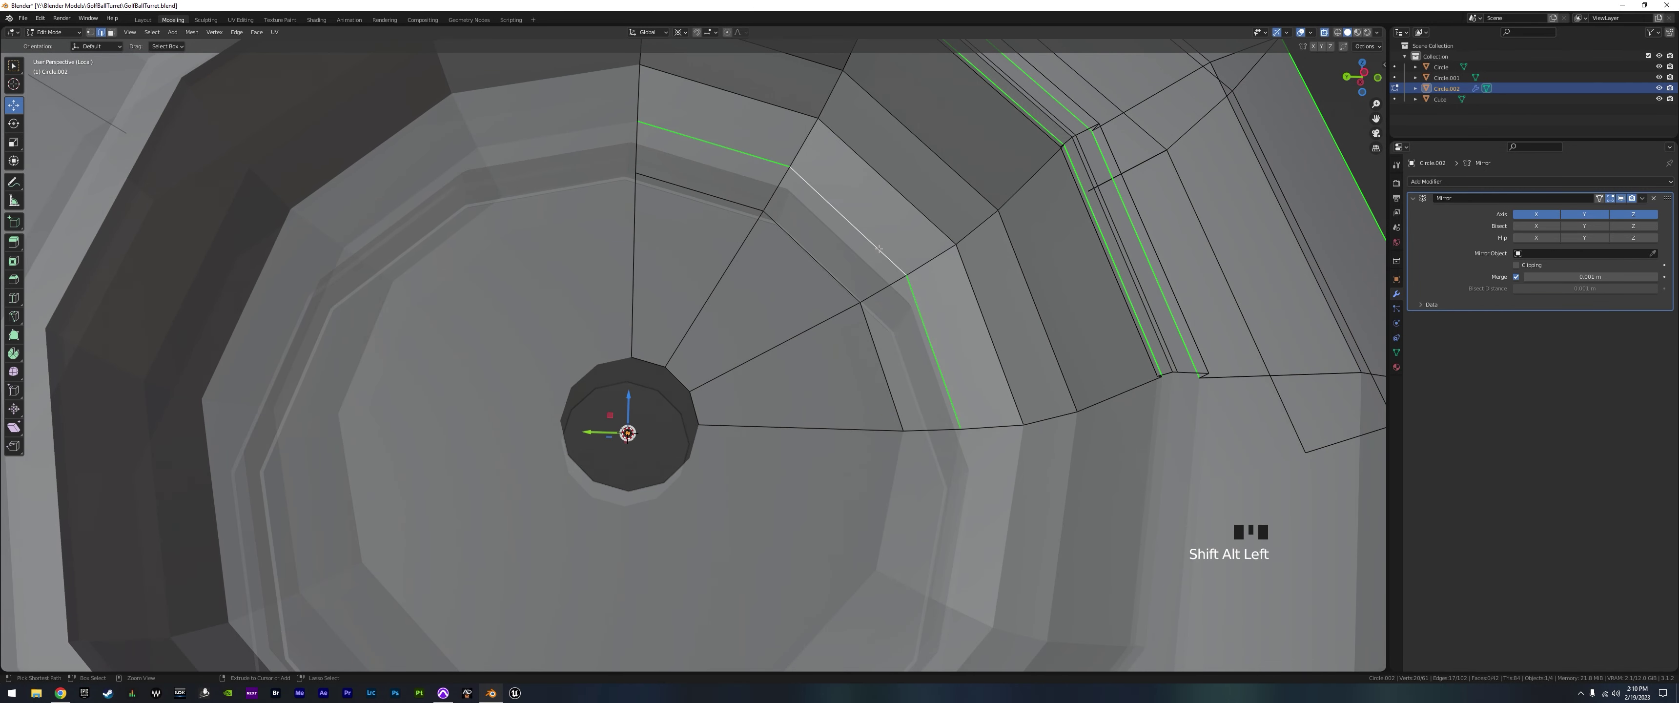
right_click(878, 249)
click(858, 420)
scroll(968, 341, down, 4)
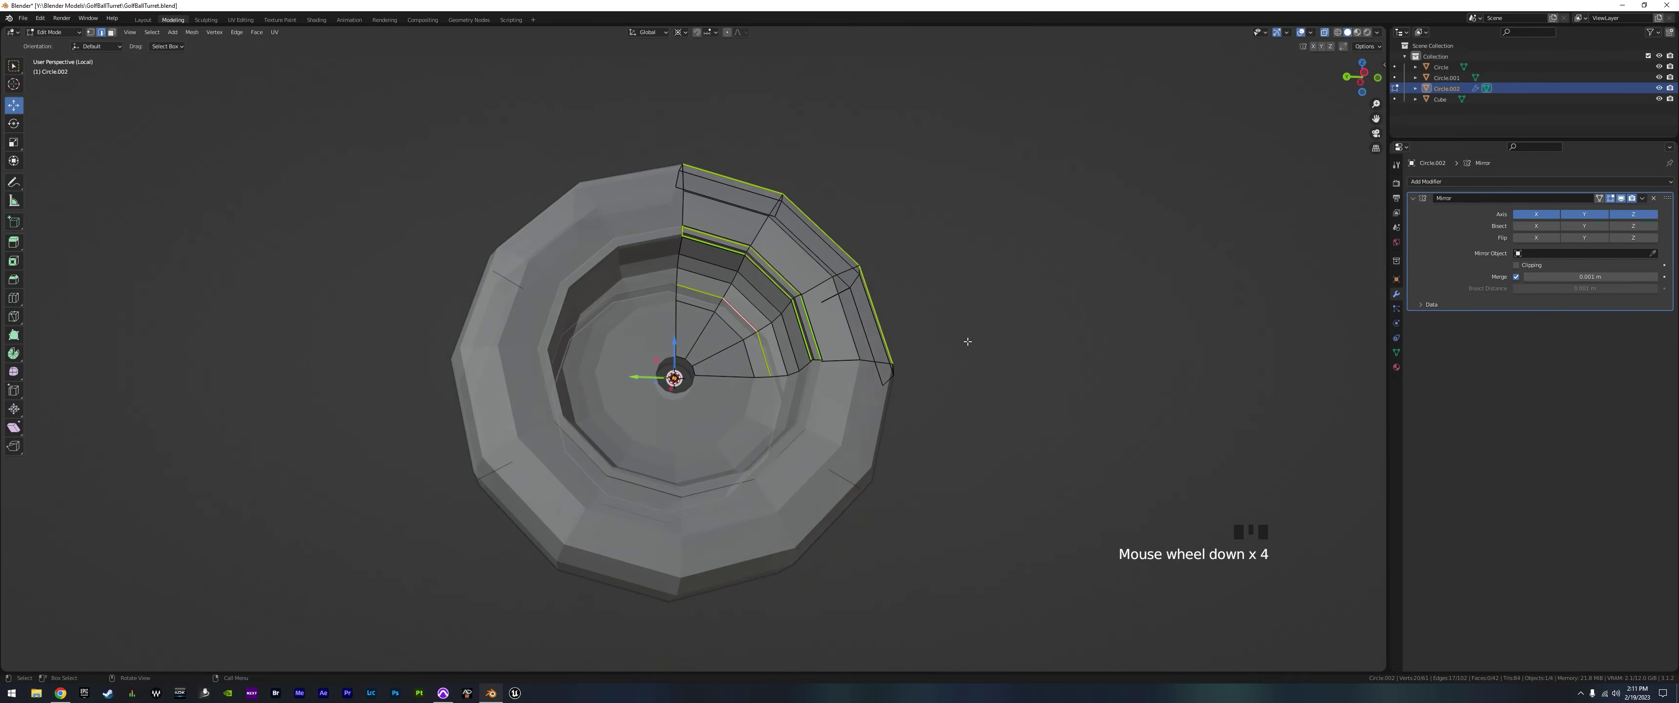
Return to Object Mode and apply smooth shading to the whole wheel
middle_drag(968, 342, 782, 287)
key(1)
click(843, 284)
click(853, 293)
key(Tab)
right_click(776, 261)
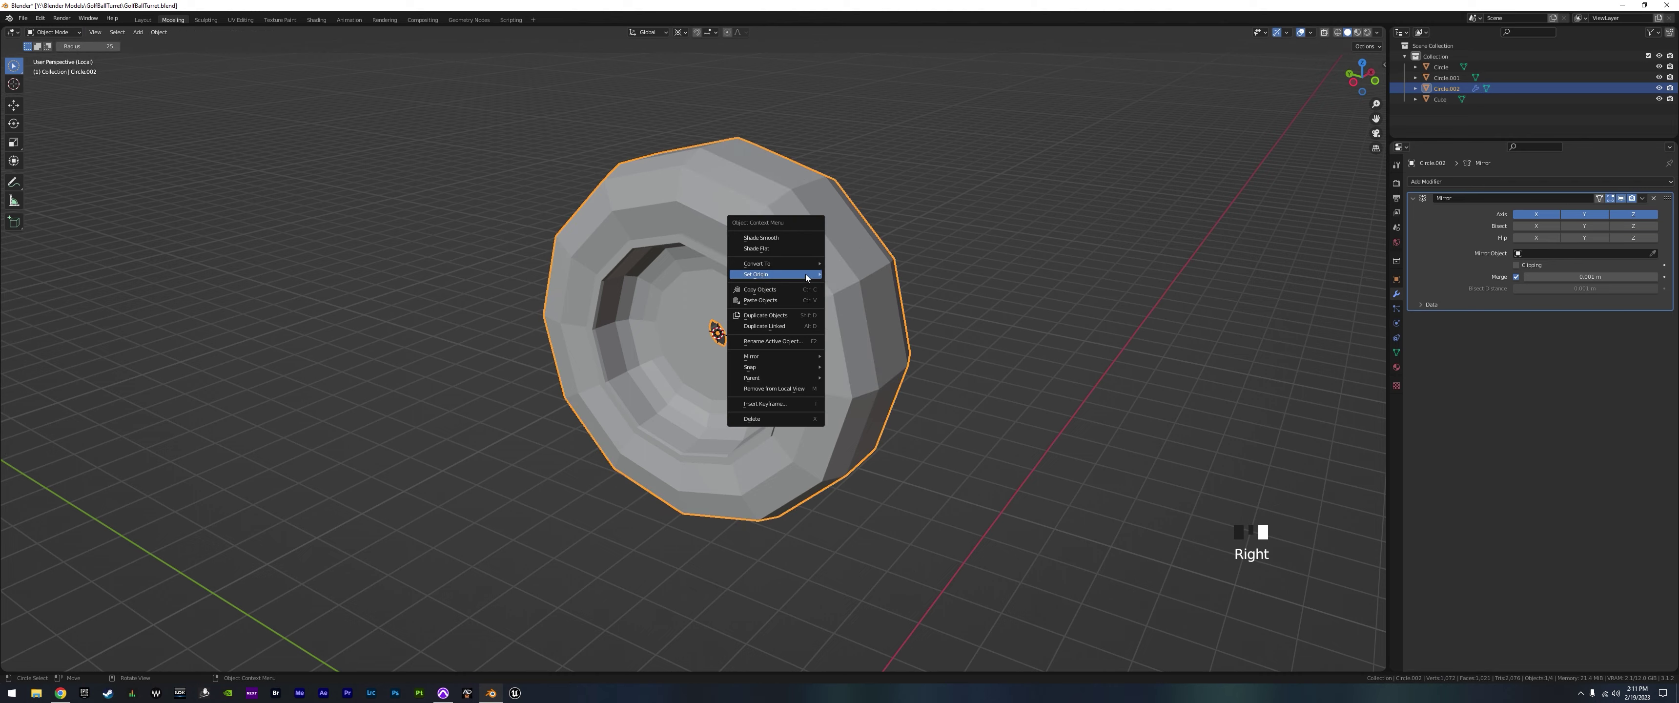
click(773, 238)
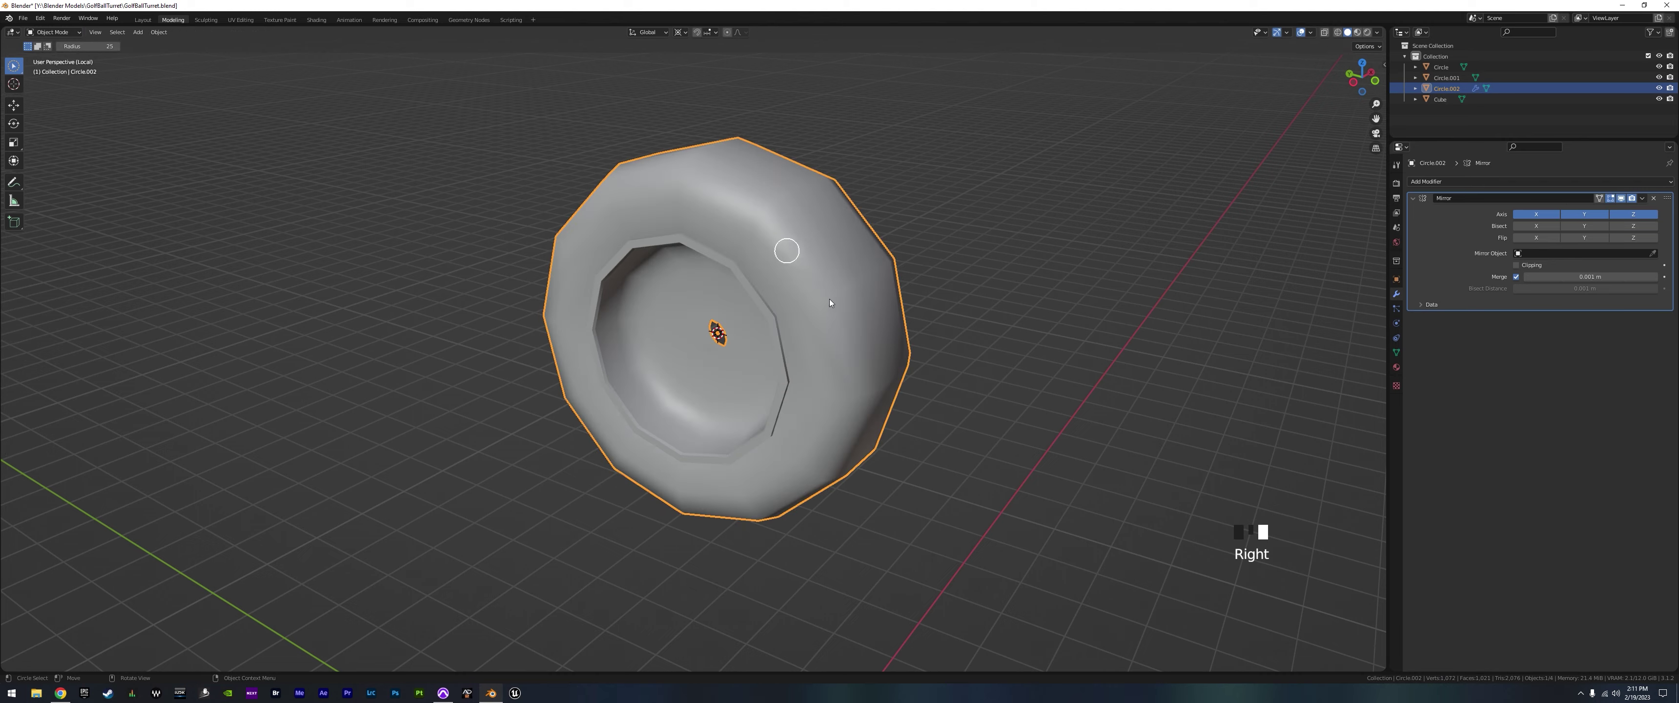
middle_drag(782, 243, 840, 398)
middle_drag(787, 315, 800, 344)
scroll(800, 343, up, 2)
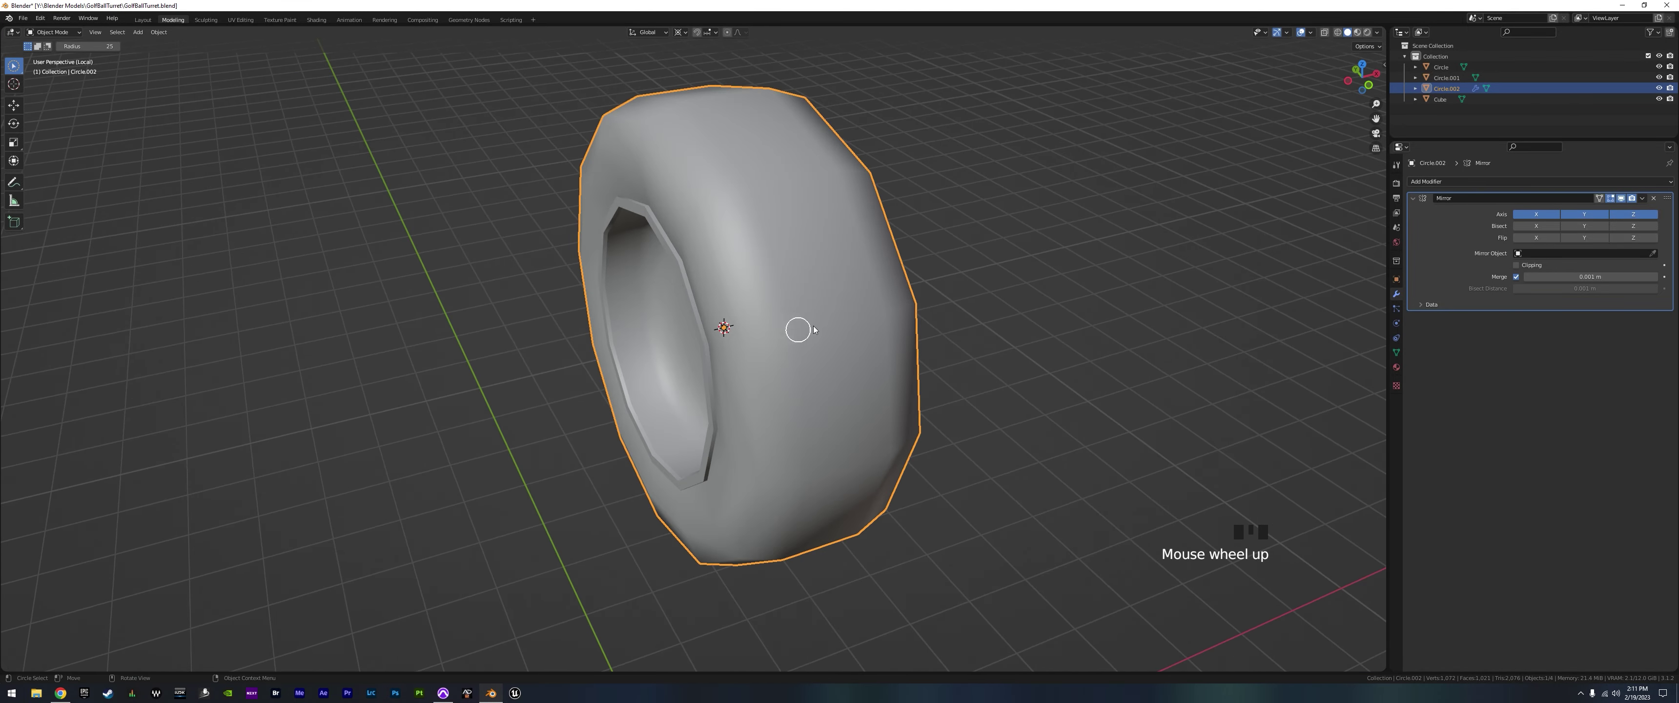
middle_drag(779, 382, 855, 331)
With X-ray on in Edit Mode, delete the stray vertex inside the tire section and return to Object Mode
key(Tab)
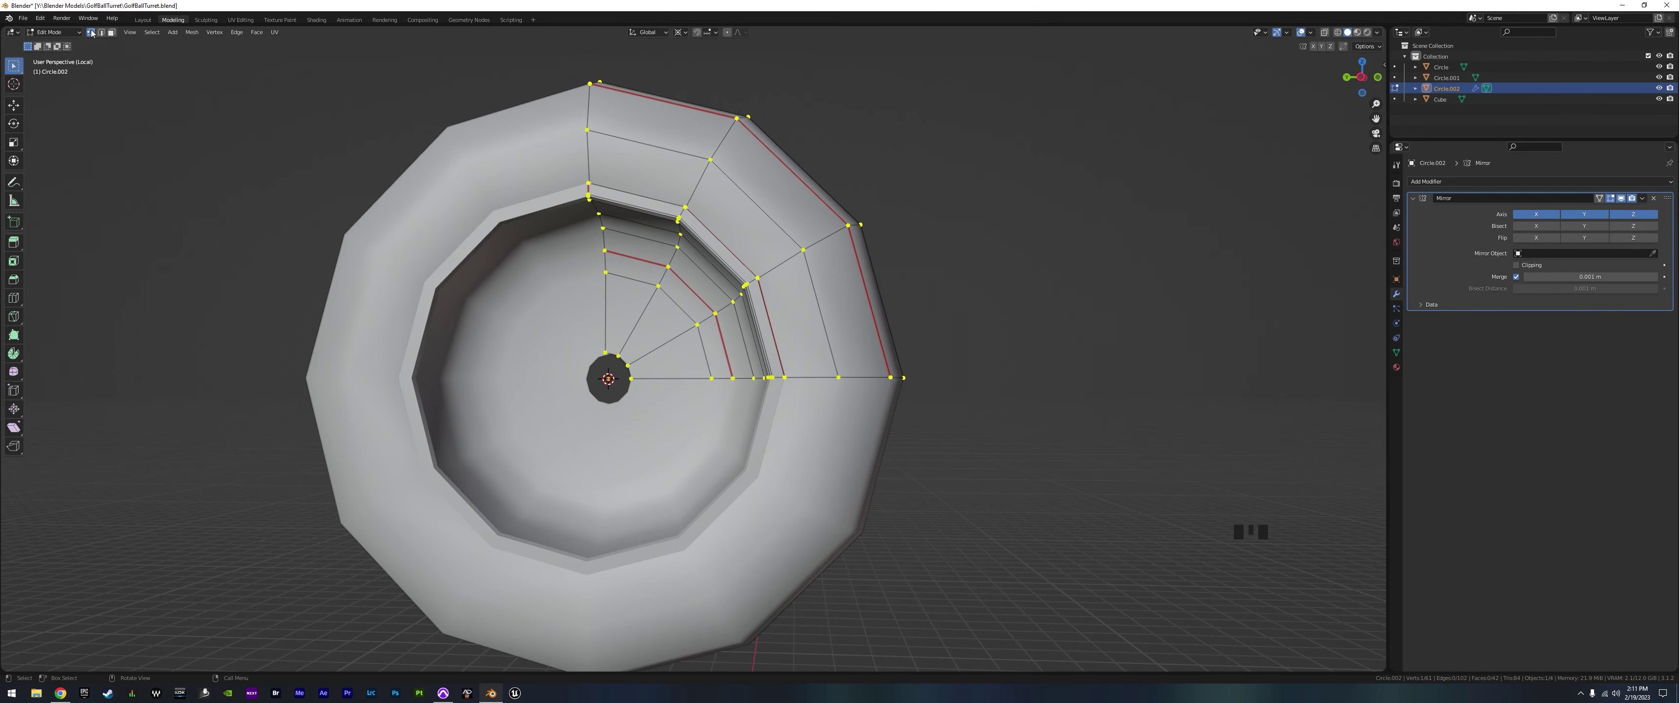
click(1325, 35)
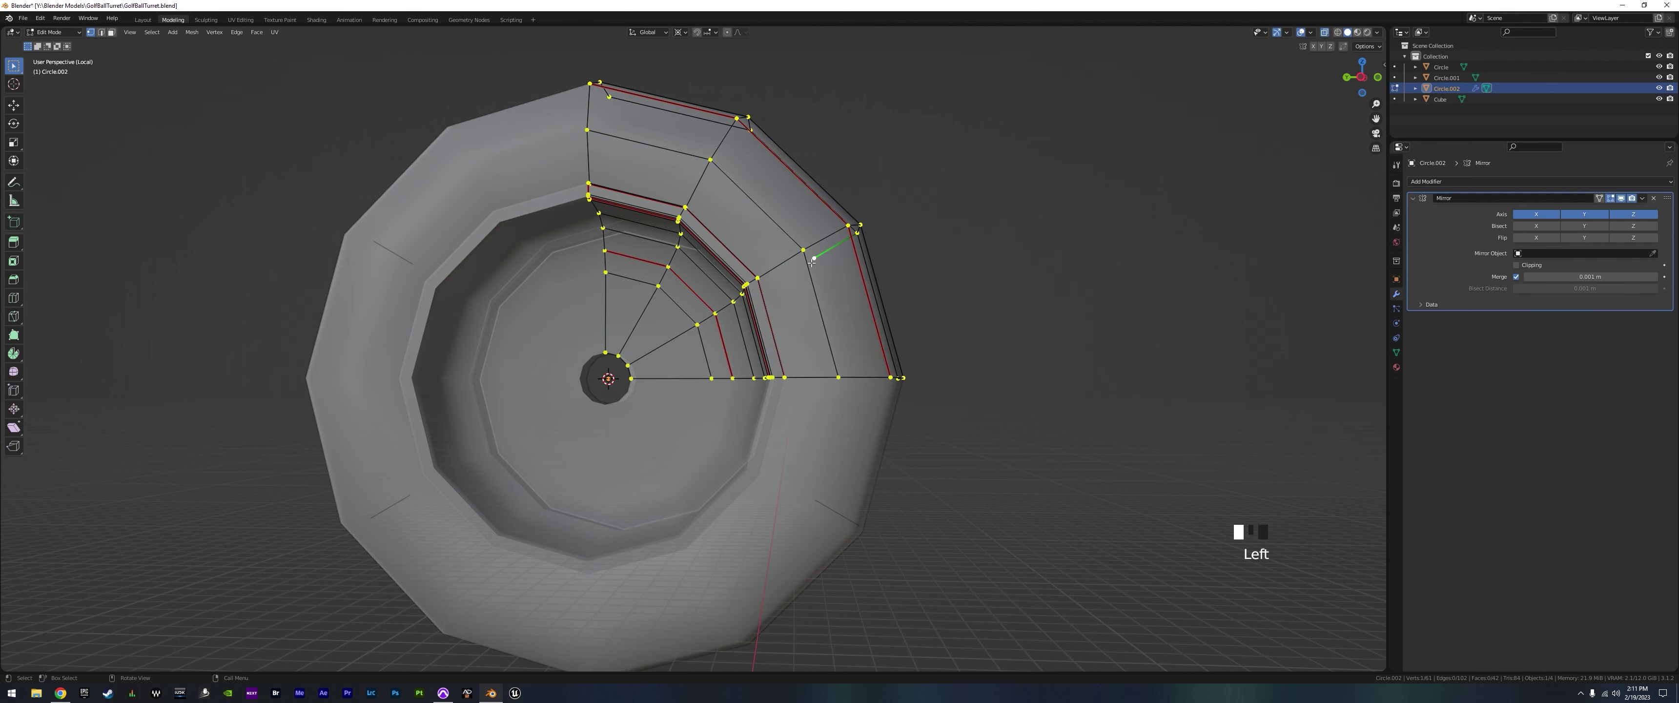
click(814, 259)
key(x)
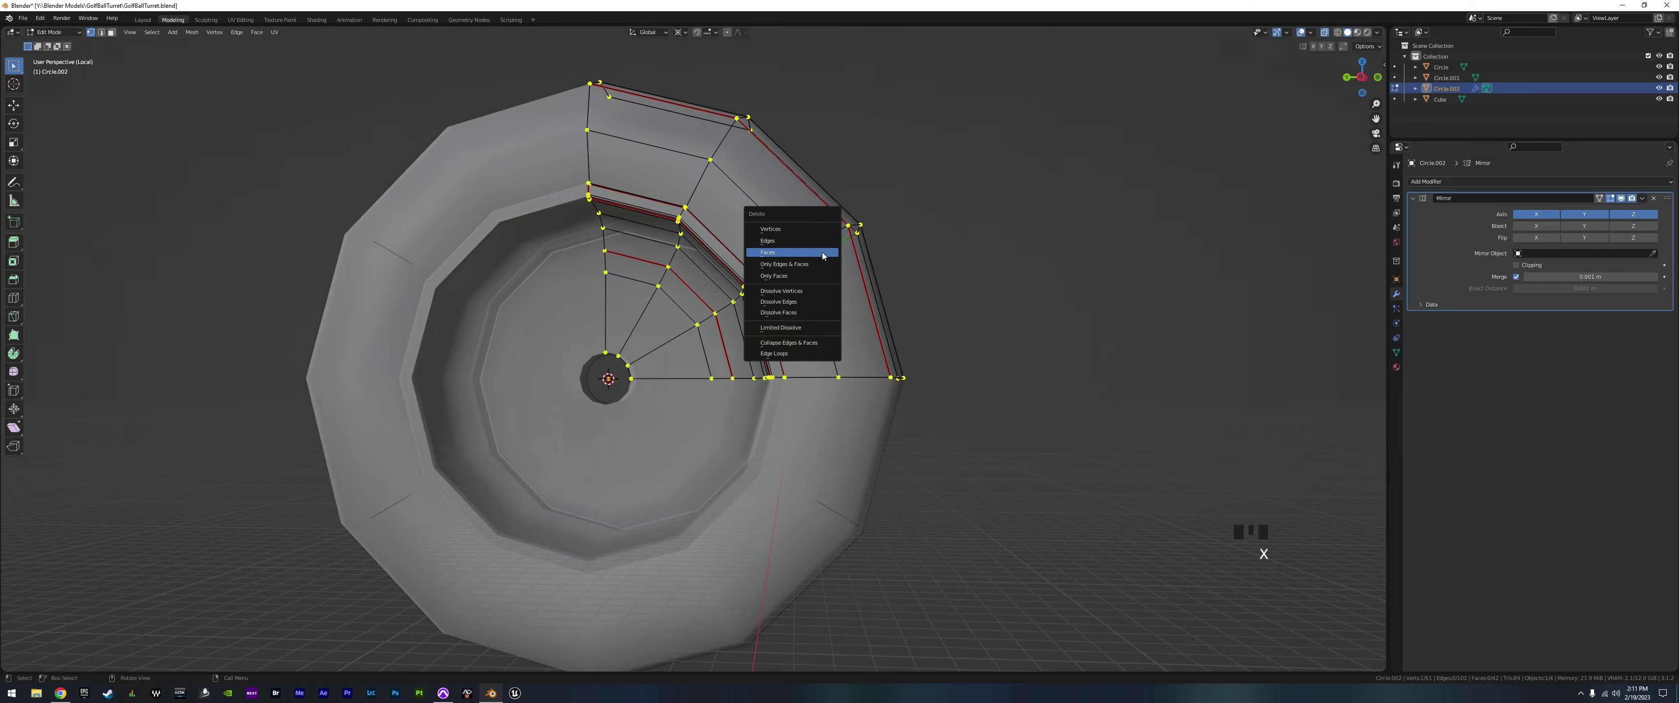
click(792, 229)
middle_drag(792, 231, 1309, 76)
key(Tab)
scroll(877, 393, down, 2)
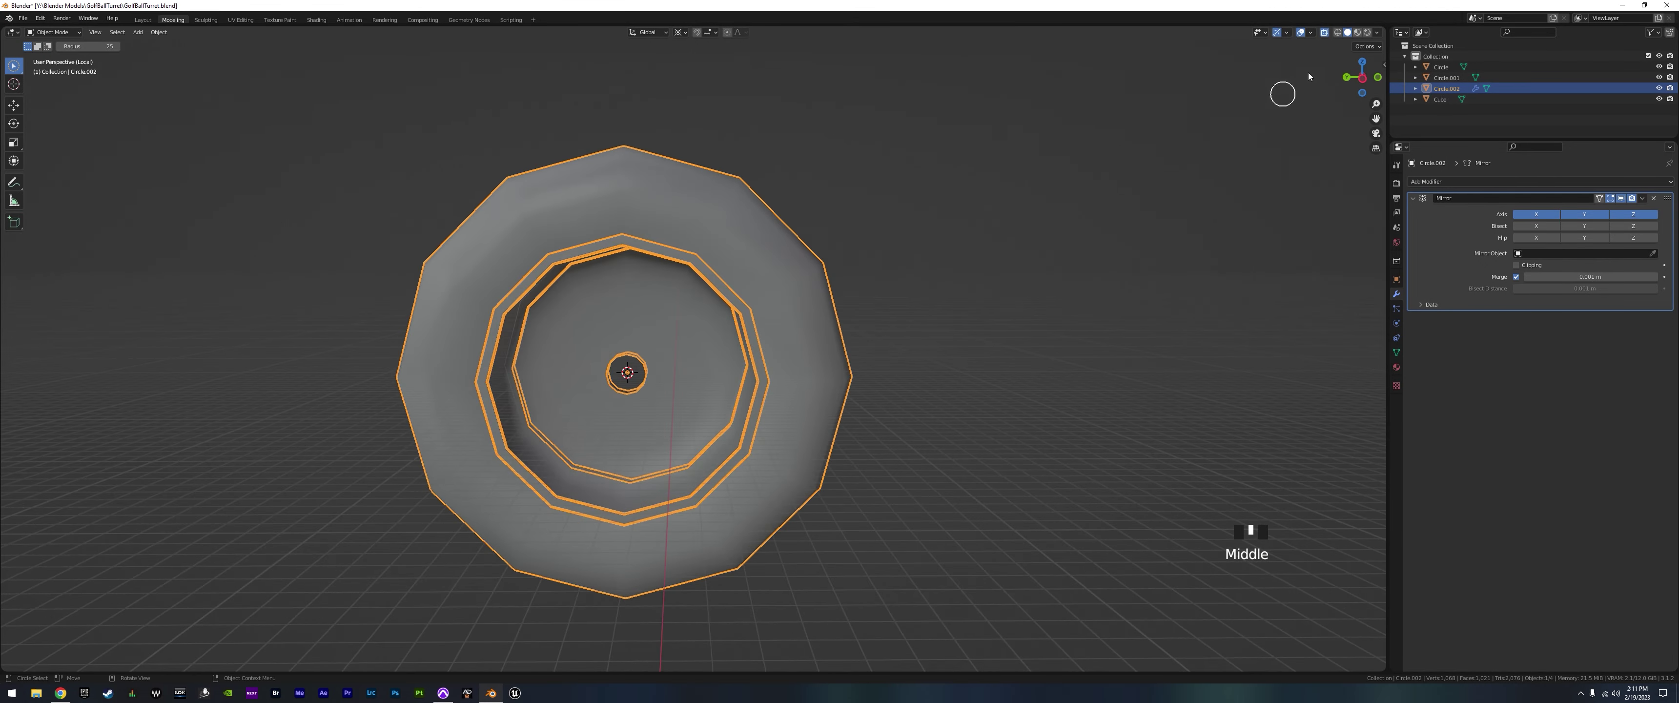
click(1039, 294)
middle_drag(1039, 294, 1272, 336)
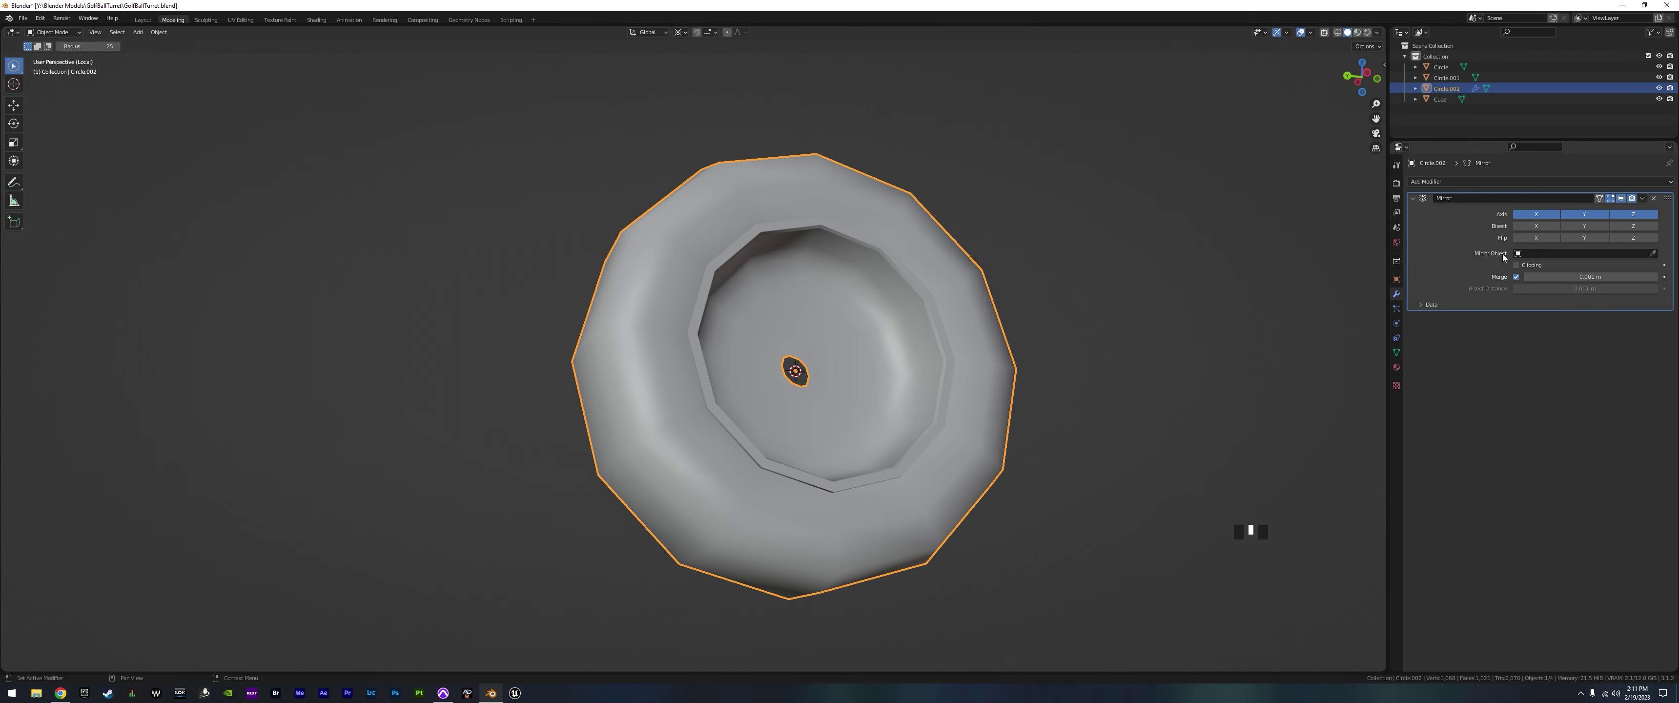
Toggle the wheel's Auto Smooth normals off and back on to compare the shading
click(1397, 353)
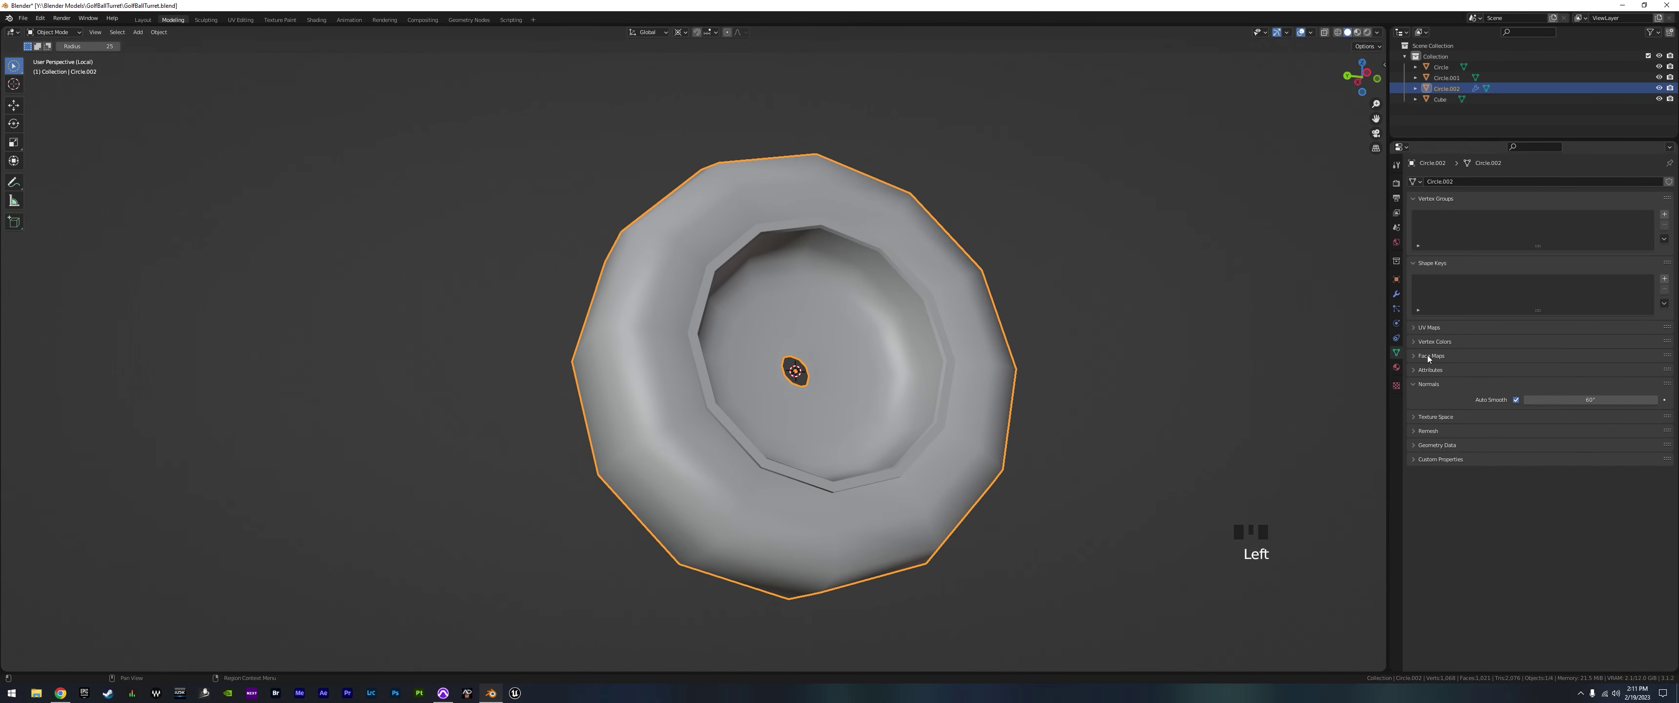
click(1514, 400)
click(1518, 400)
click(1518, 400)
click(1518, 401)
middle_drag(1298, 431, 1226, 457)
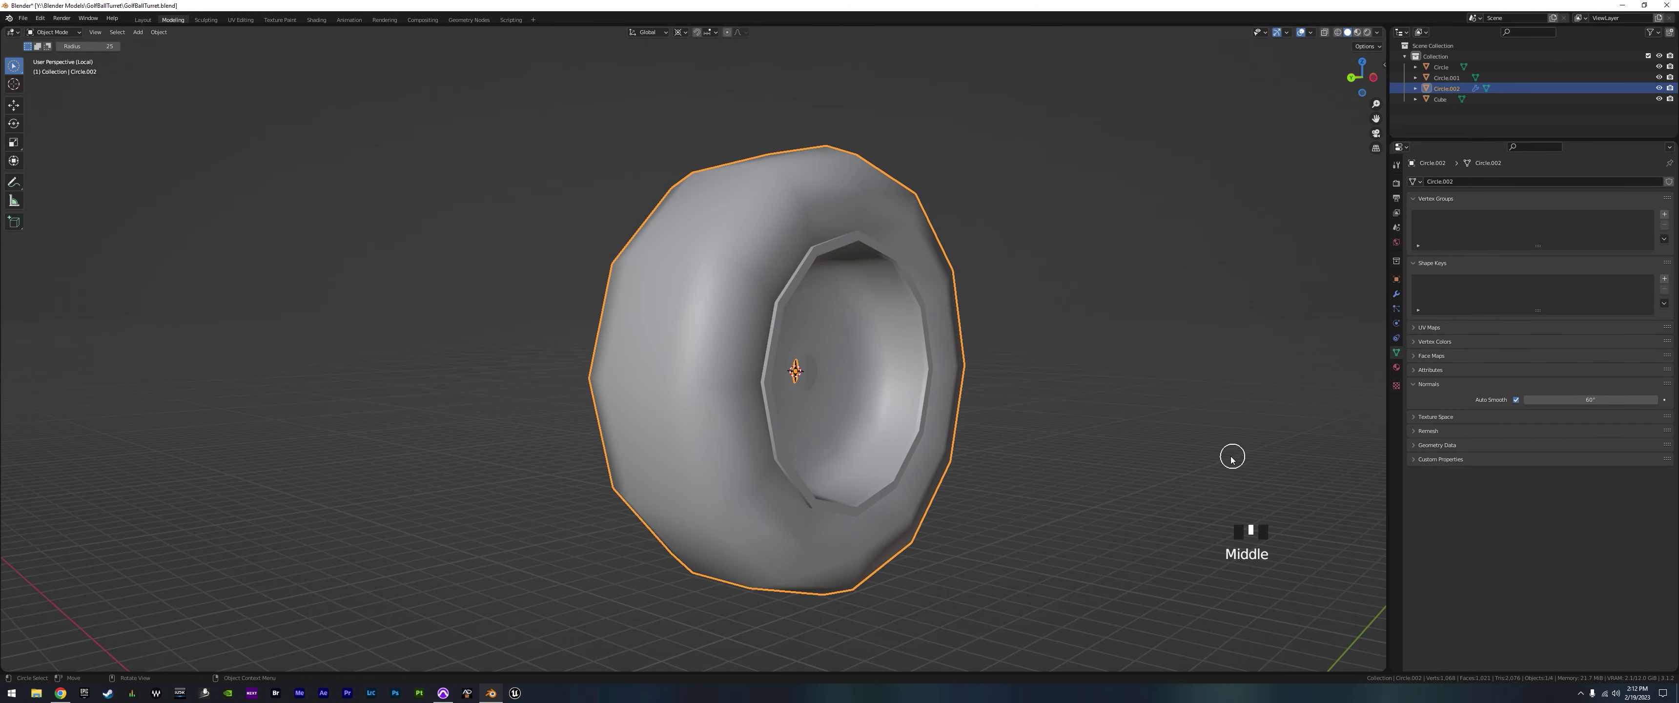
Select the rim lip's face loop and move it about -0.024 m along X
scroll(858, 417, up, 2)
shift+middle_drag(859, 391, 877, 427)
key(Tab)
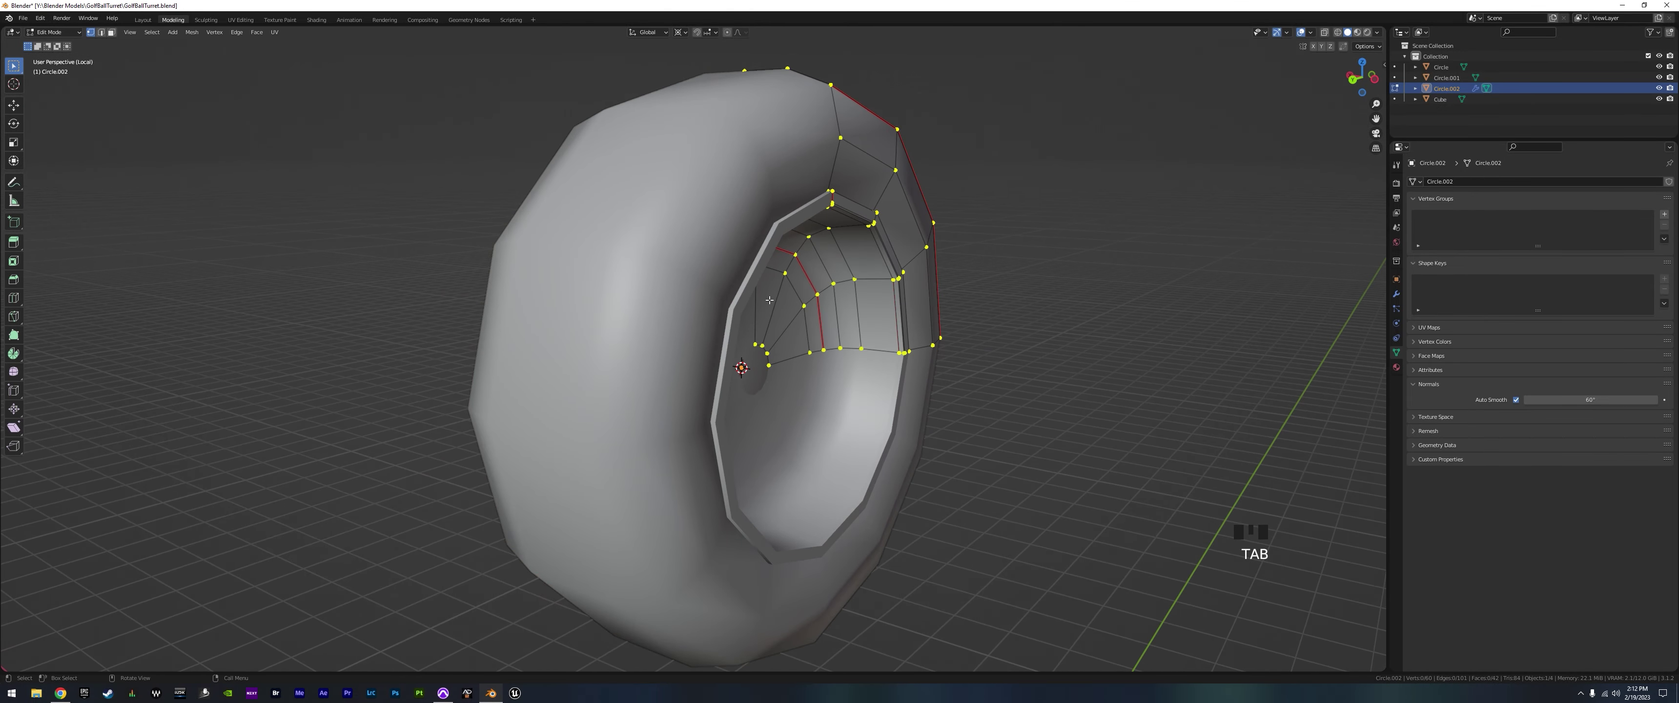
click(111, 31)
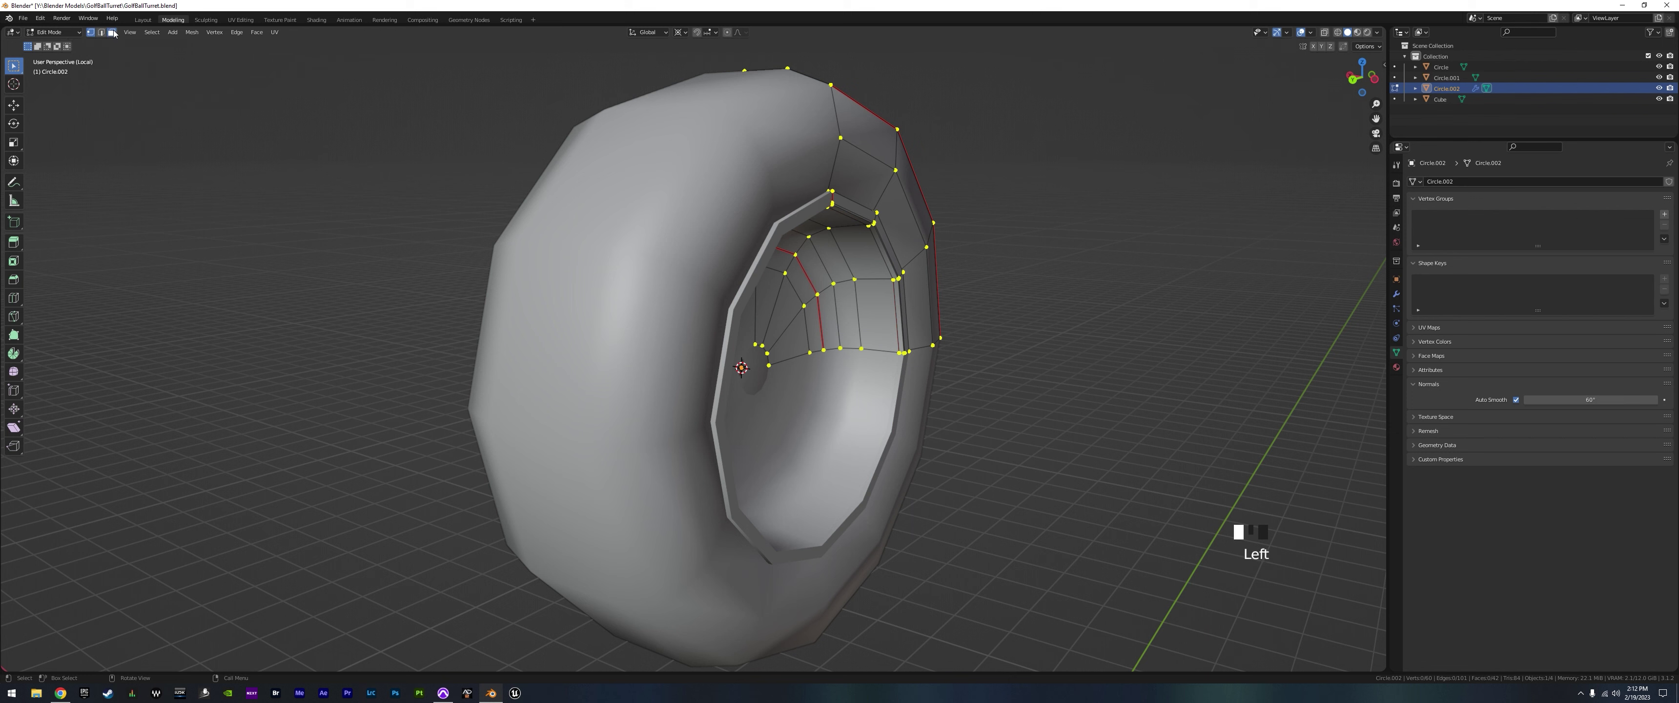
alt+click(833, 198)
click(911, 296)
alt+click(911, 296)
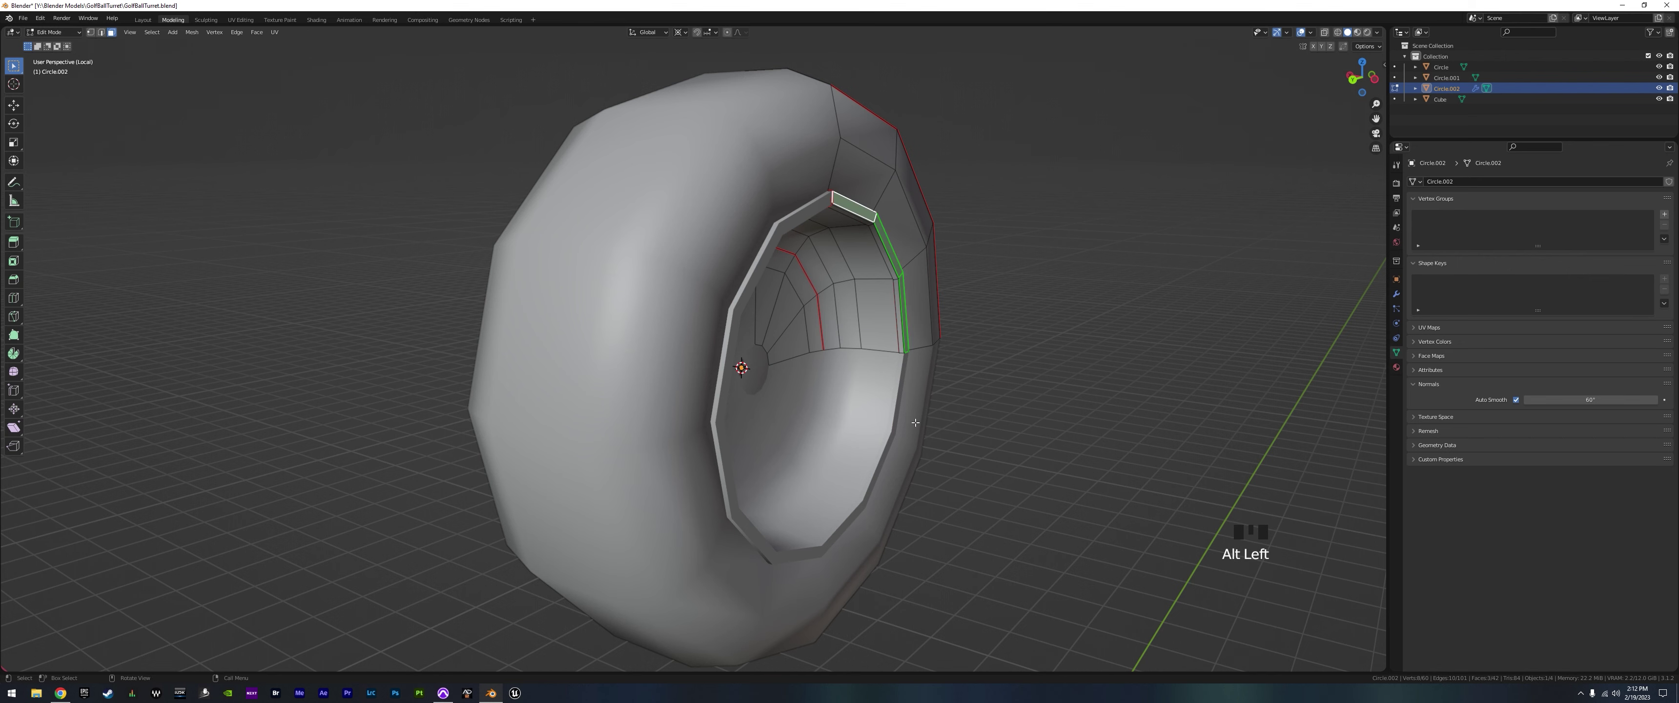
middle_drag(911, 296, 787, 395)
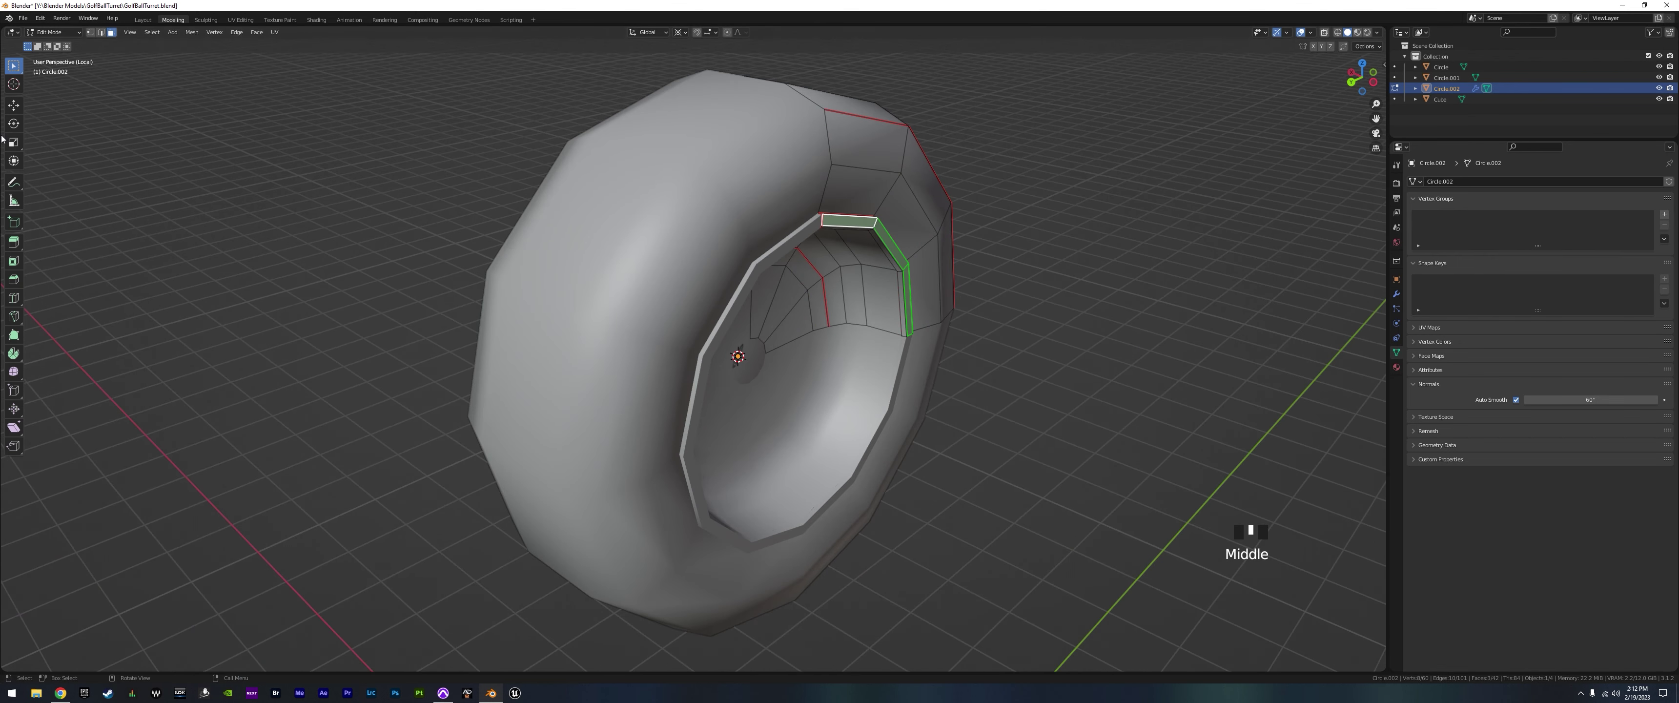
click(14, 105)
drag(713, 347, 712, 347)
middle_drag(713, 347, 384, 189)
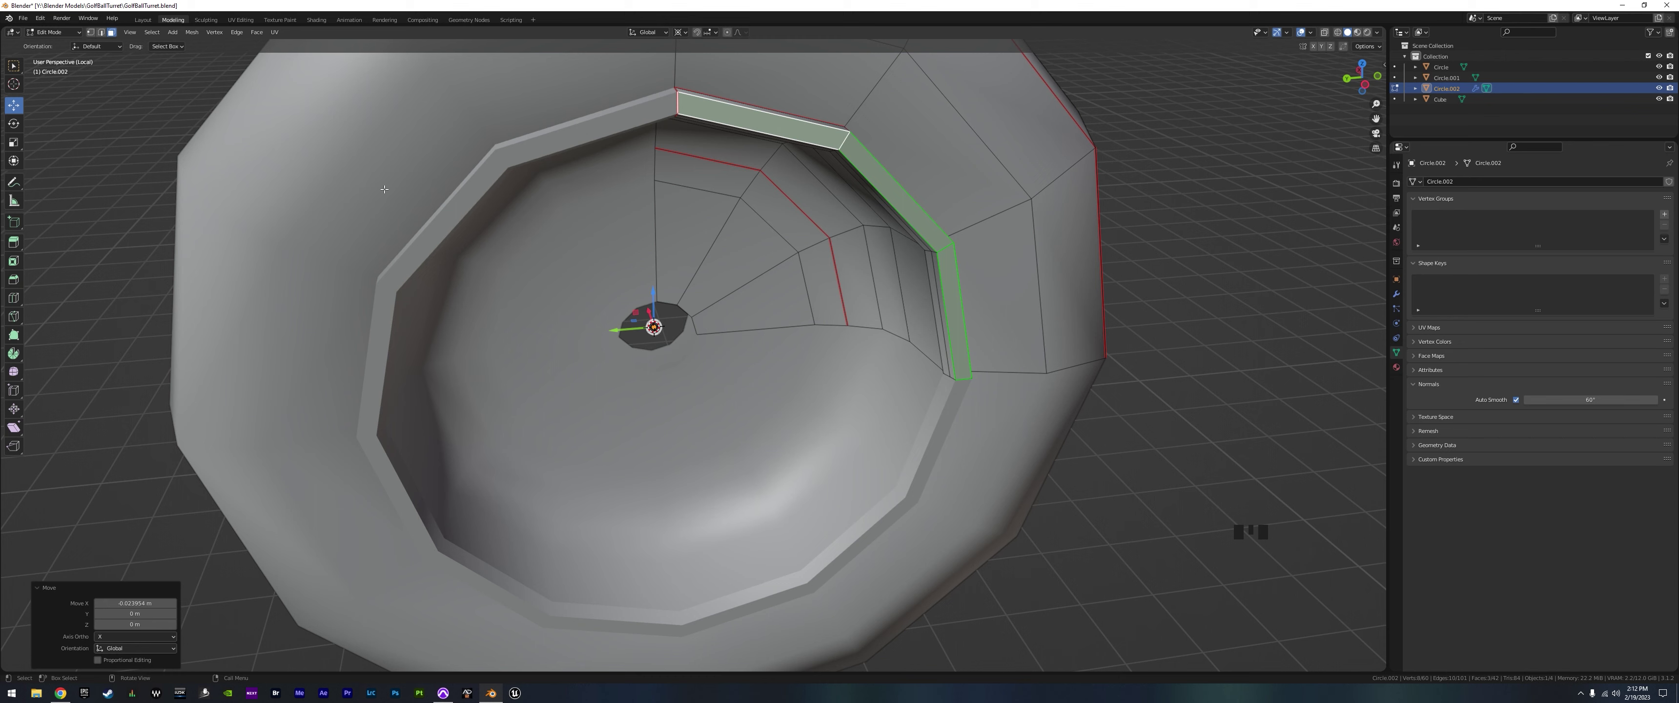
Select the two inner edge loops of the rim lip and scale them to about 0.974 on Y and Z
click(102, 32)
middle_drag(1219, 352, 1160, 362)
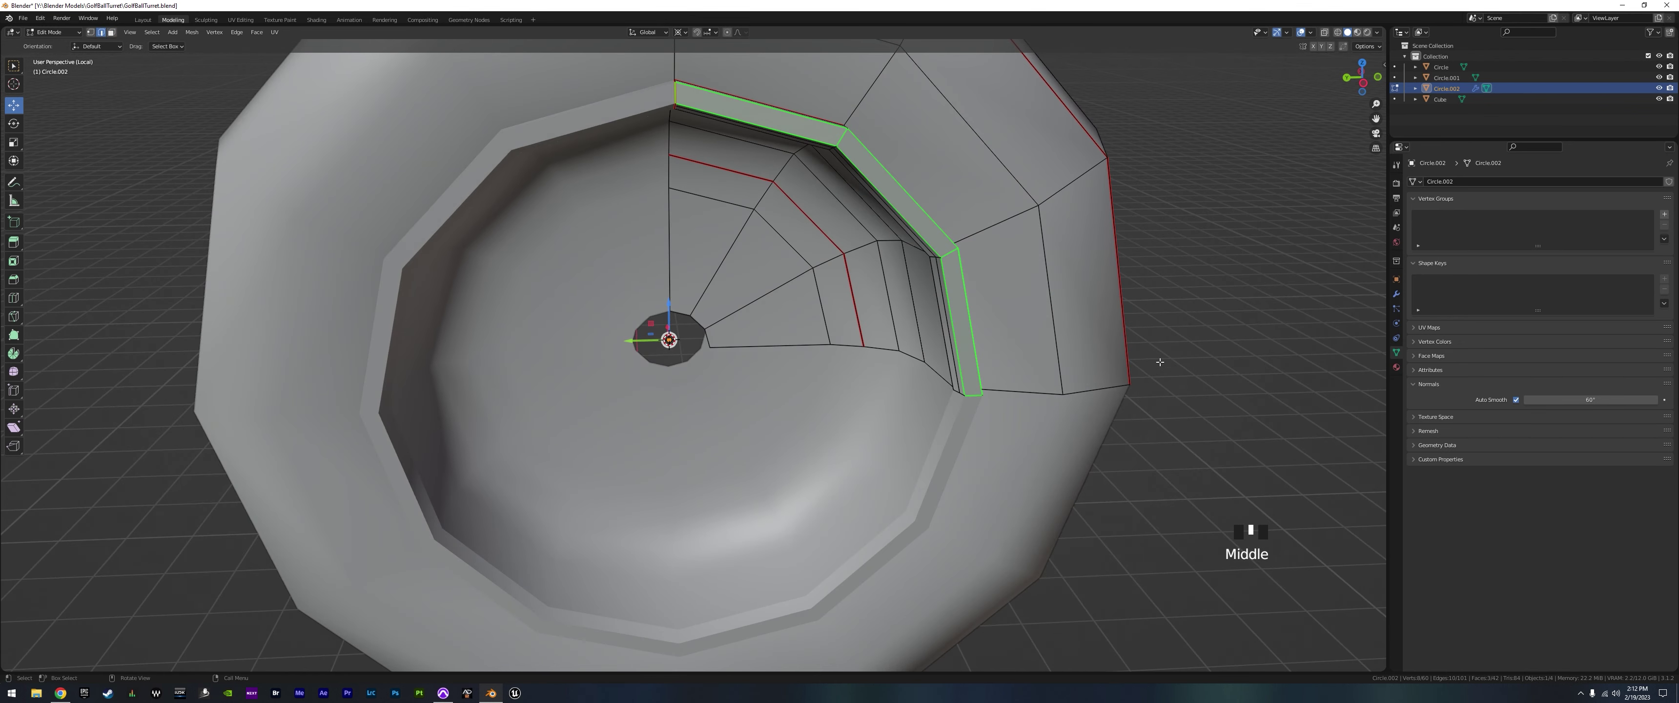
alt+click(964, 390)
alt+click(964, 395)
alt+click(964, 398)
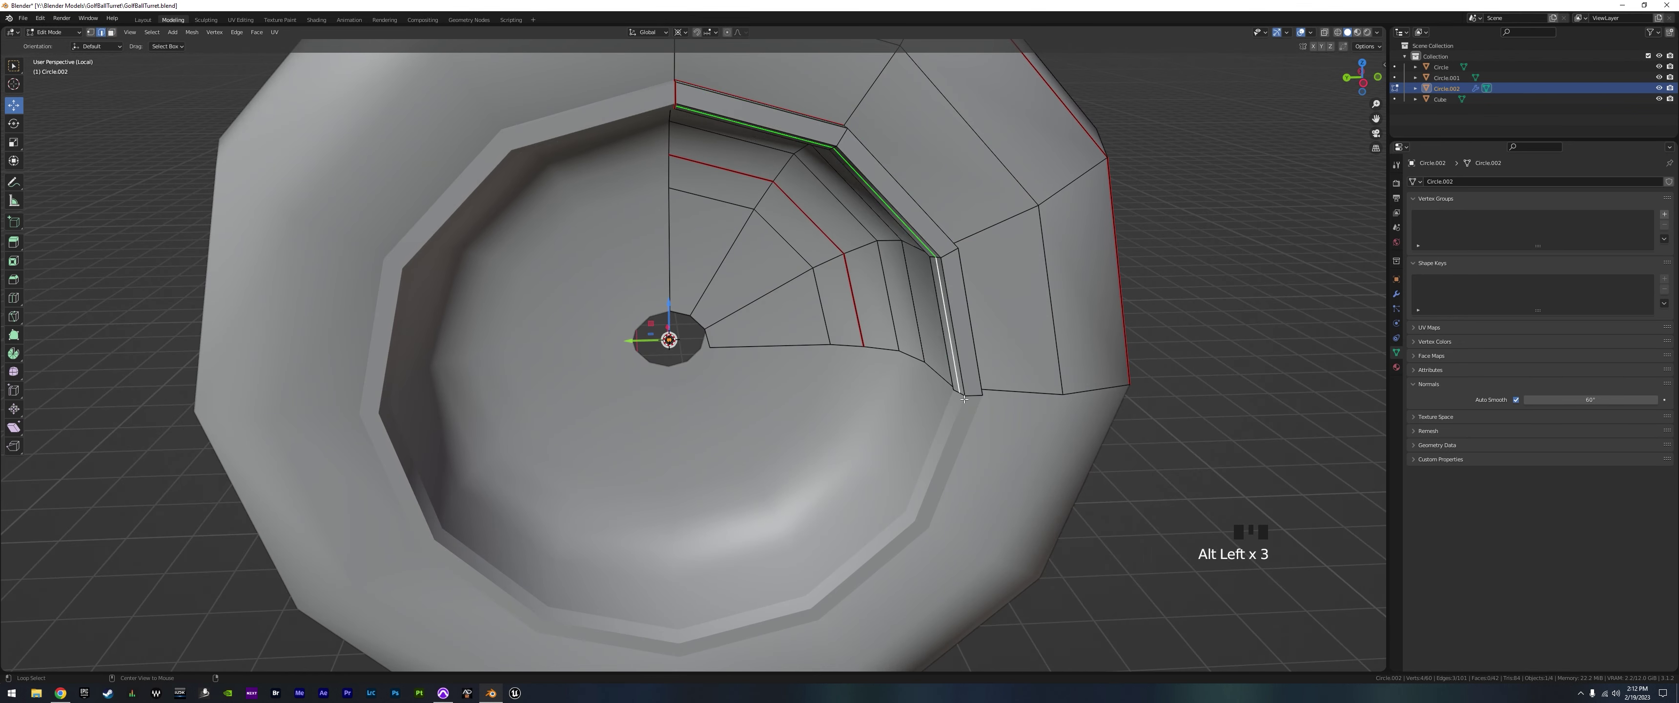
alt+shift+click(964, 394)
middle_drag(964, 394, 1008, 364)
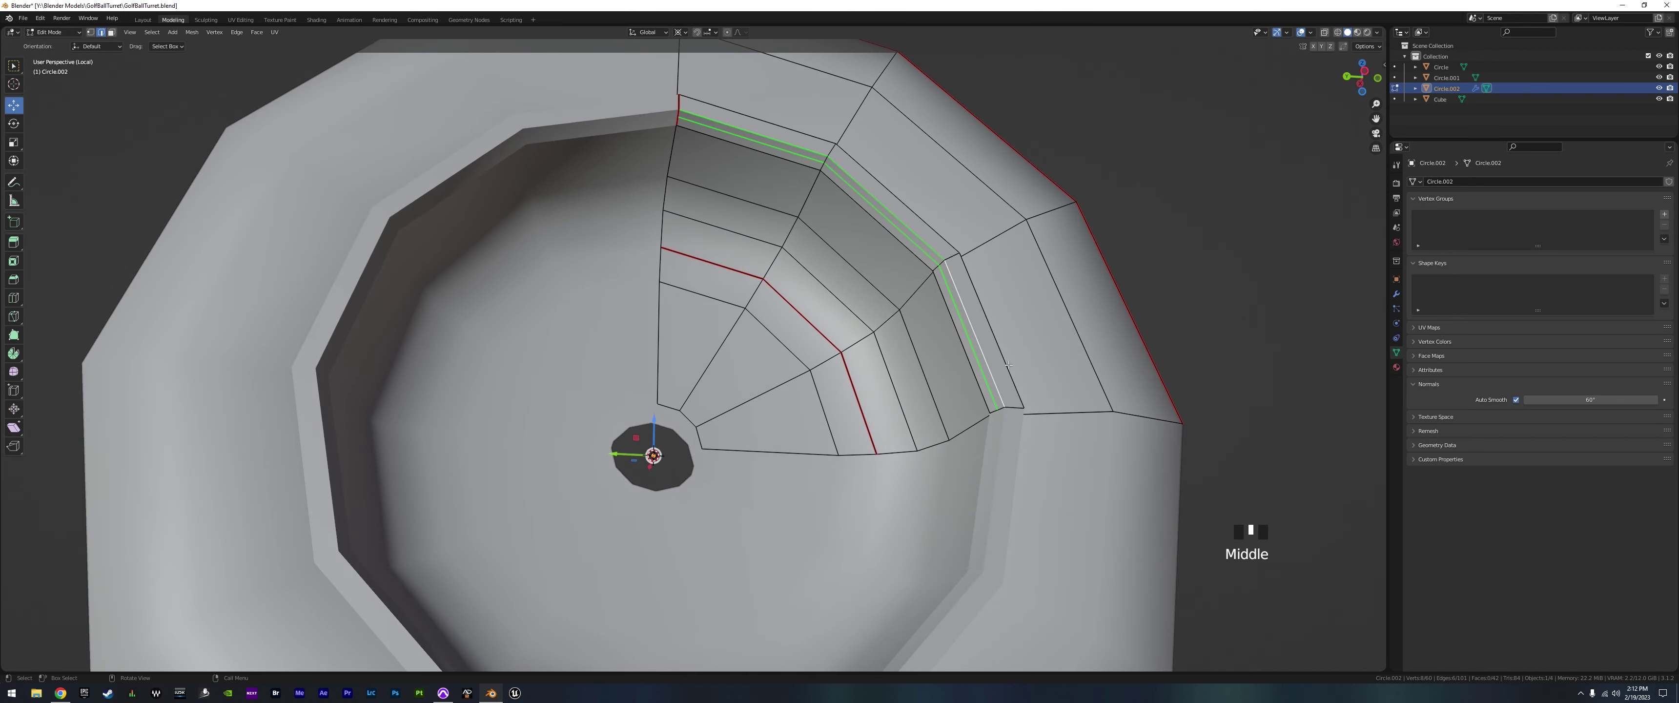
key(s)
key(shift+x)
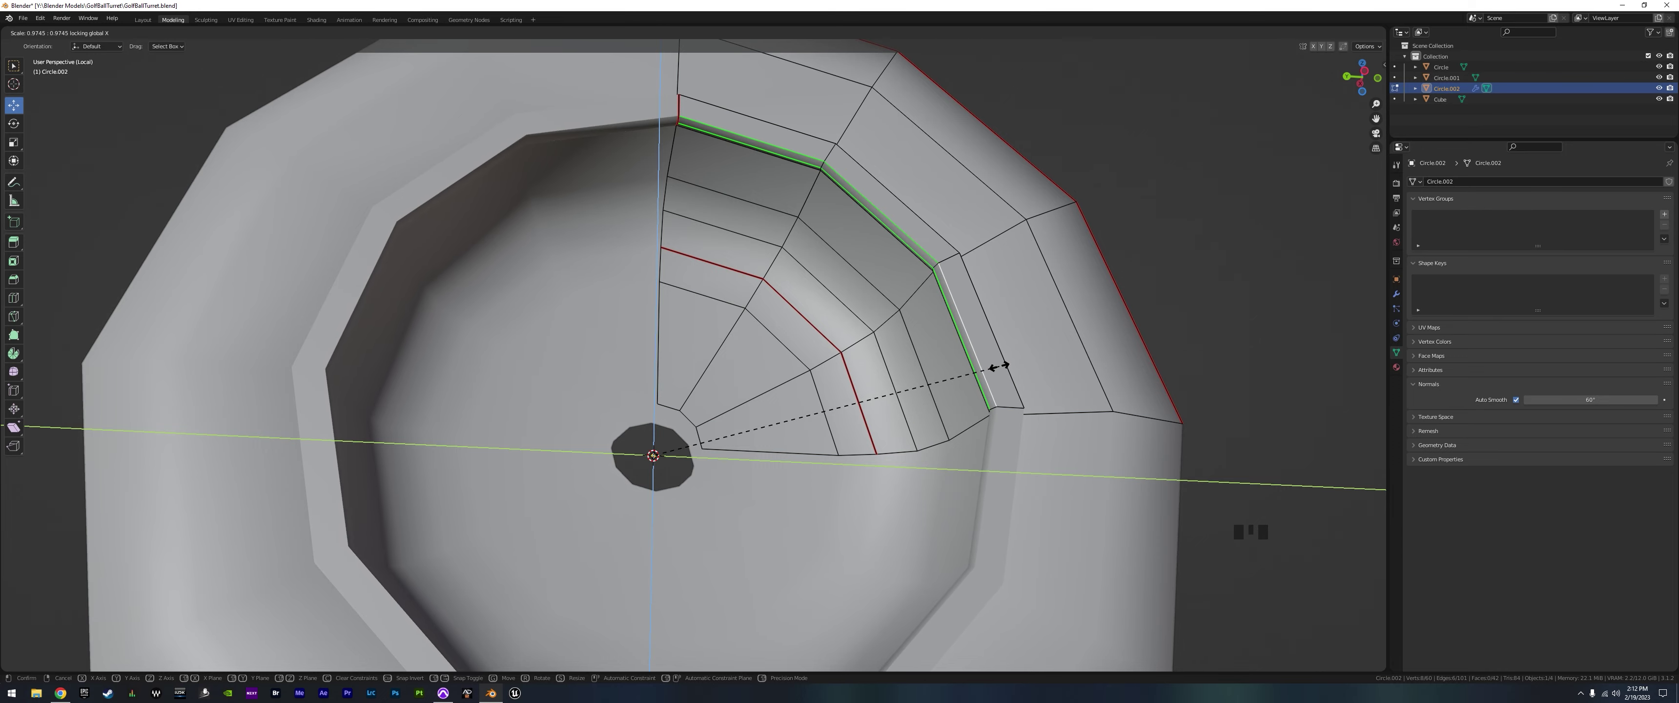
click(994, 368)
middle_drag(994, 367, 748, 294)
scroll(827, 500, down, 4)
scroll(789, 460, up, 6)
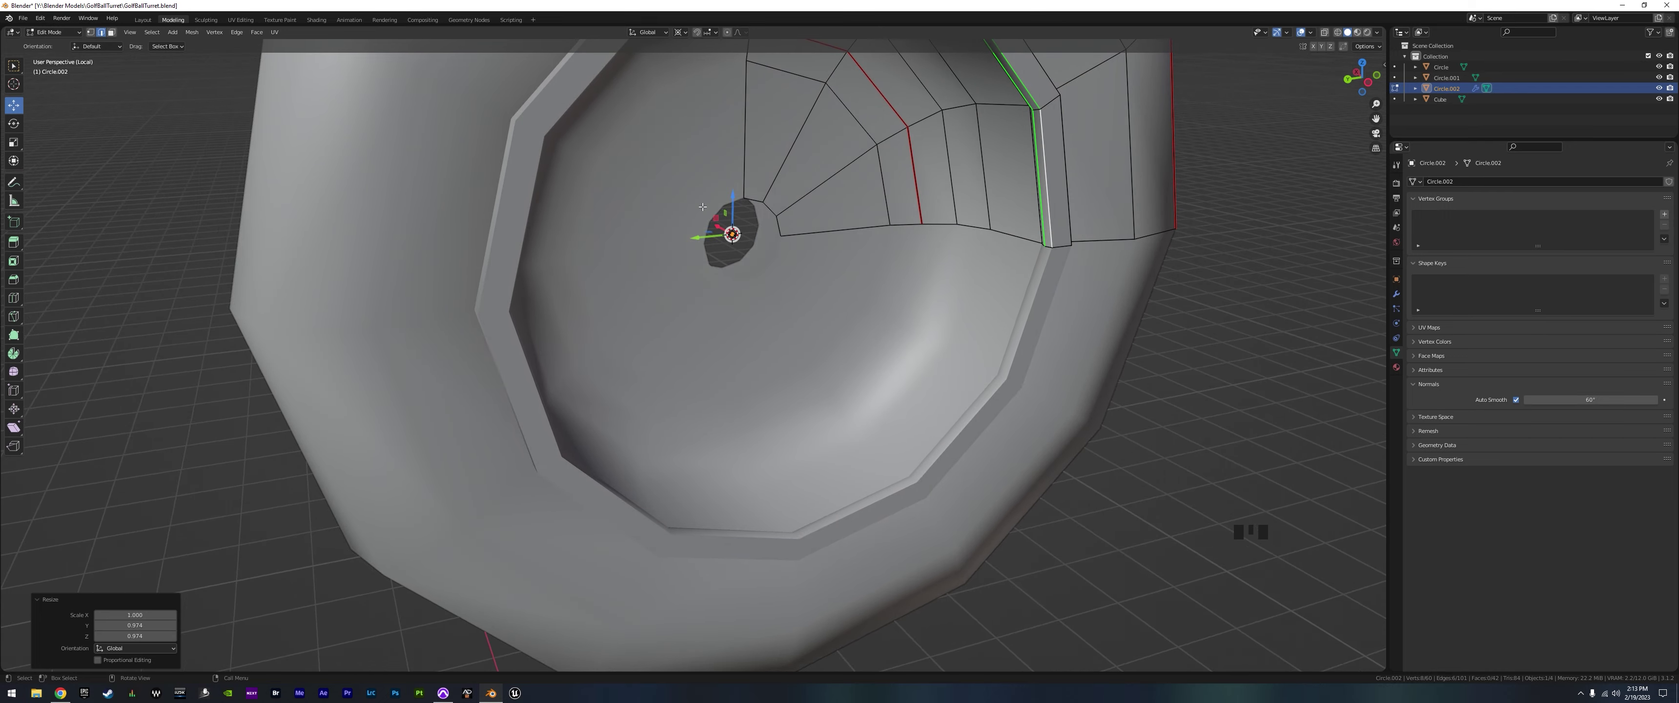
Exit Edit Mode and local view to check the wheel within the full stand assembly
scroll(754, 389, down, 2)
middle_drag(755, 388, 814, 419)
key(Tab)
scroll(790, 385, down, 2)
scroll(746, 430, down, 2)
key(slash)
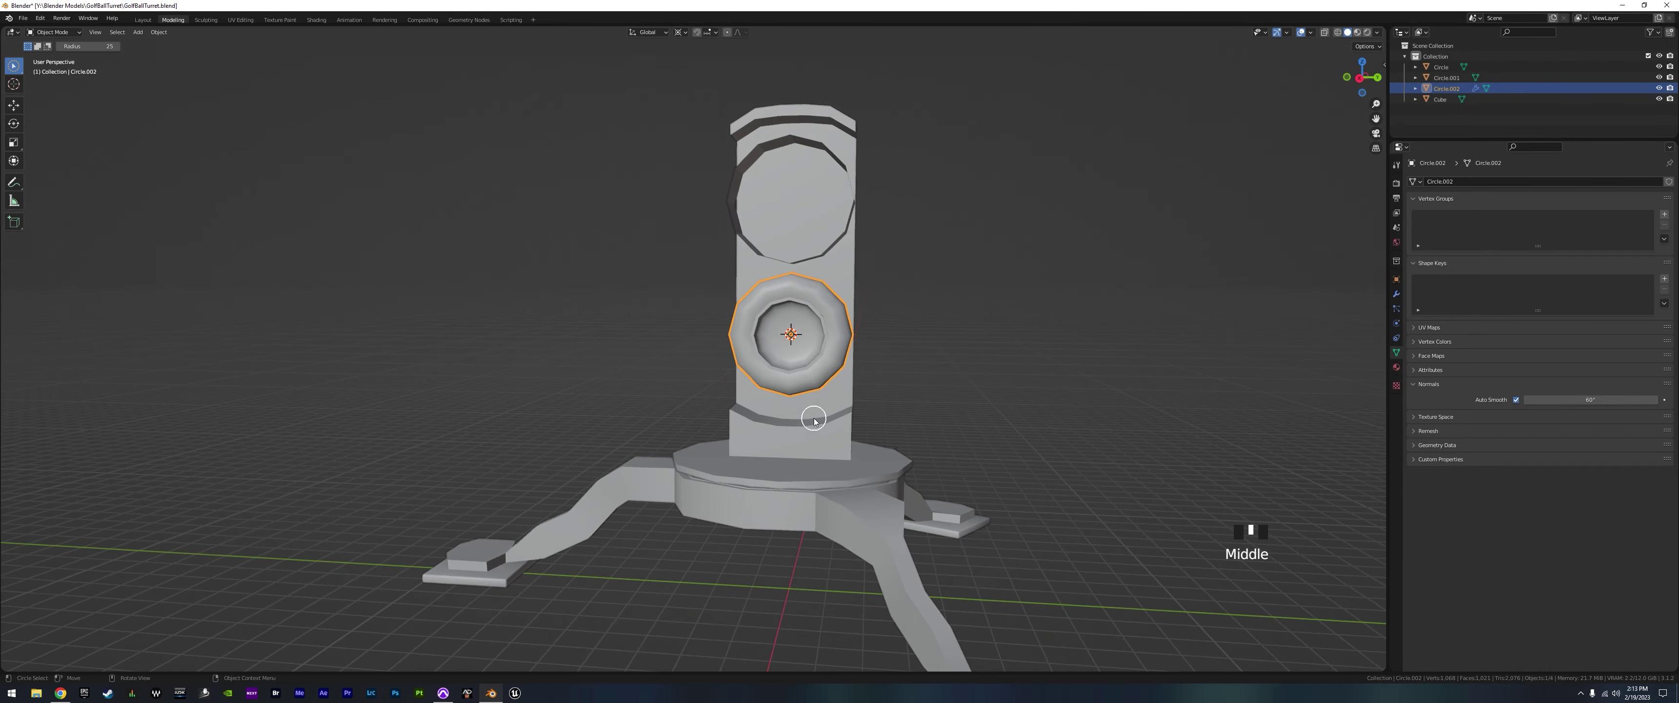
middle_drag(839, 298, 810, 266)
key(Tab)
key(Tab)
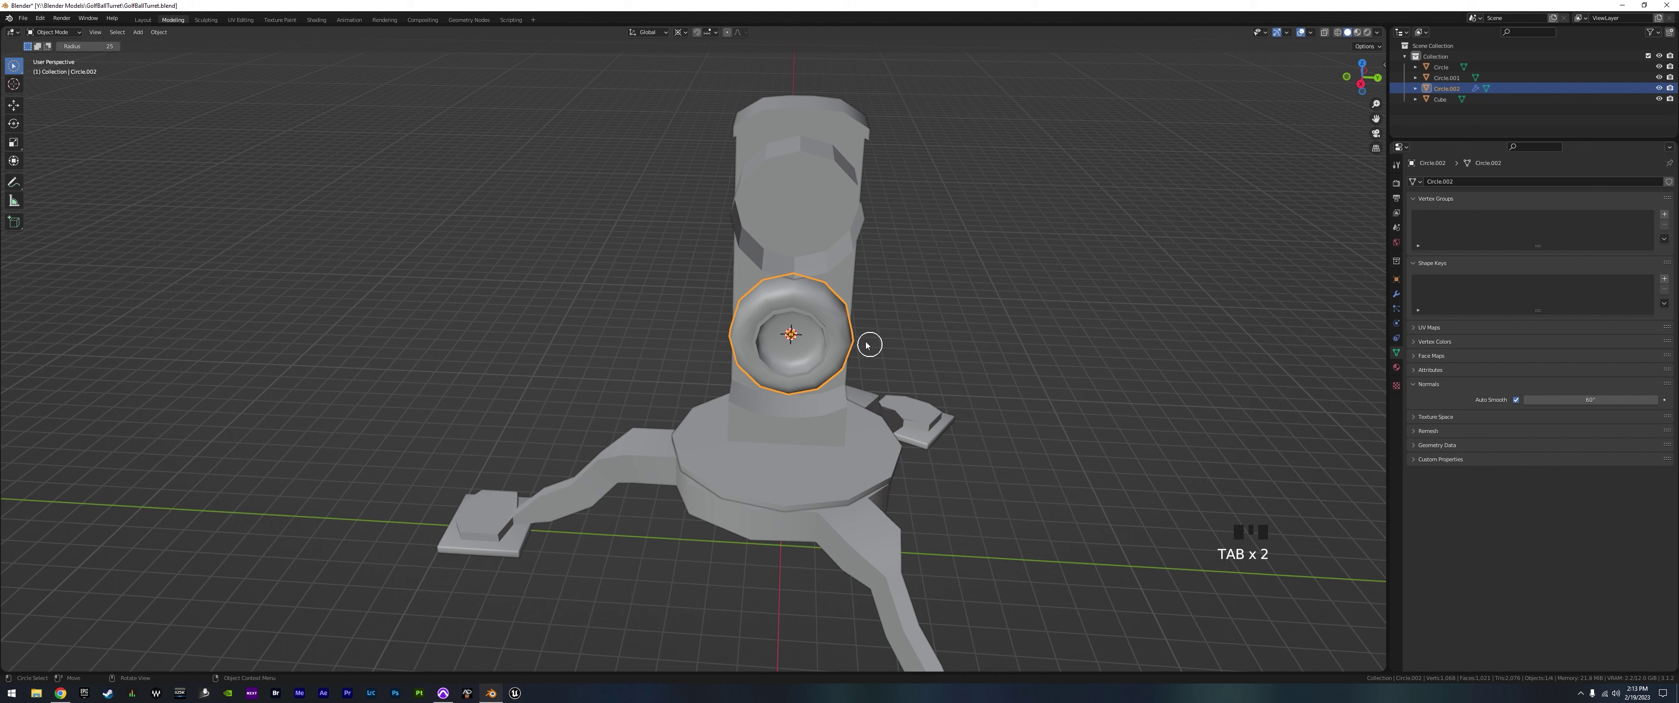
Edit the stand mesh, select the linked placeholder cylinder above the wheel and delete it
key(Tab)
click(783, 271)
key(Tab)
click(737, 256)
click(14, 104)
click(799, 208)
key(Tab)
middle_drag(762, 261, 836, 227)
key(l)
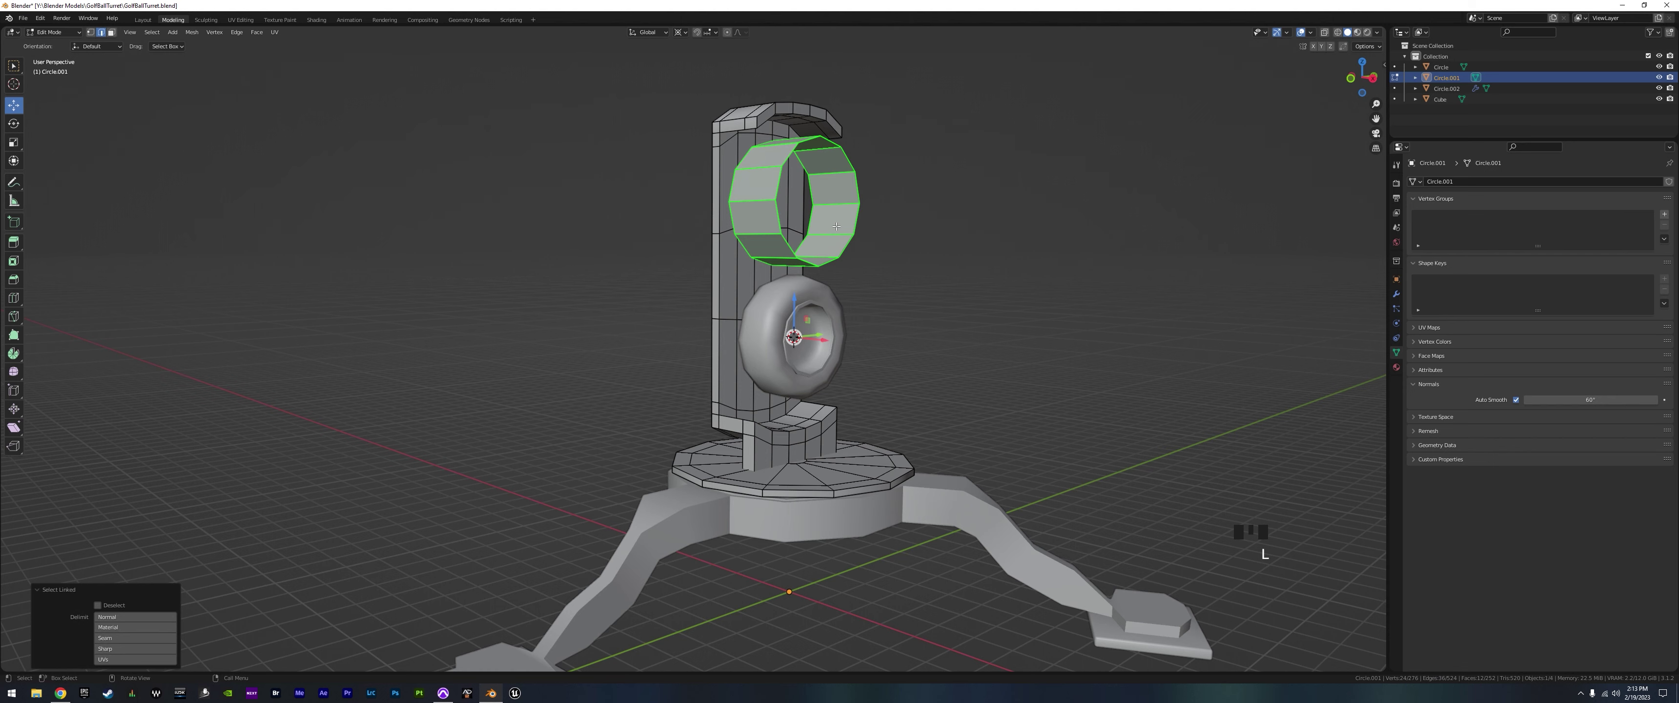
key(x)
click(837, 229)
middle_drag(911, 307, 821, 320)
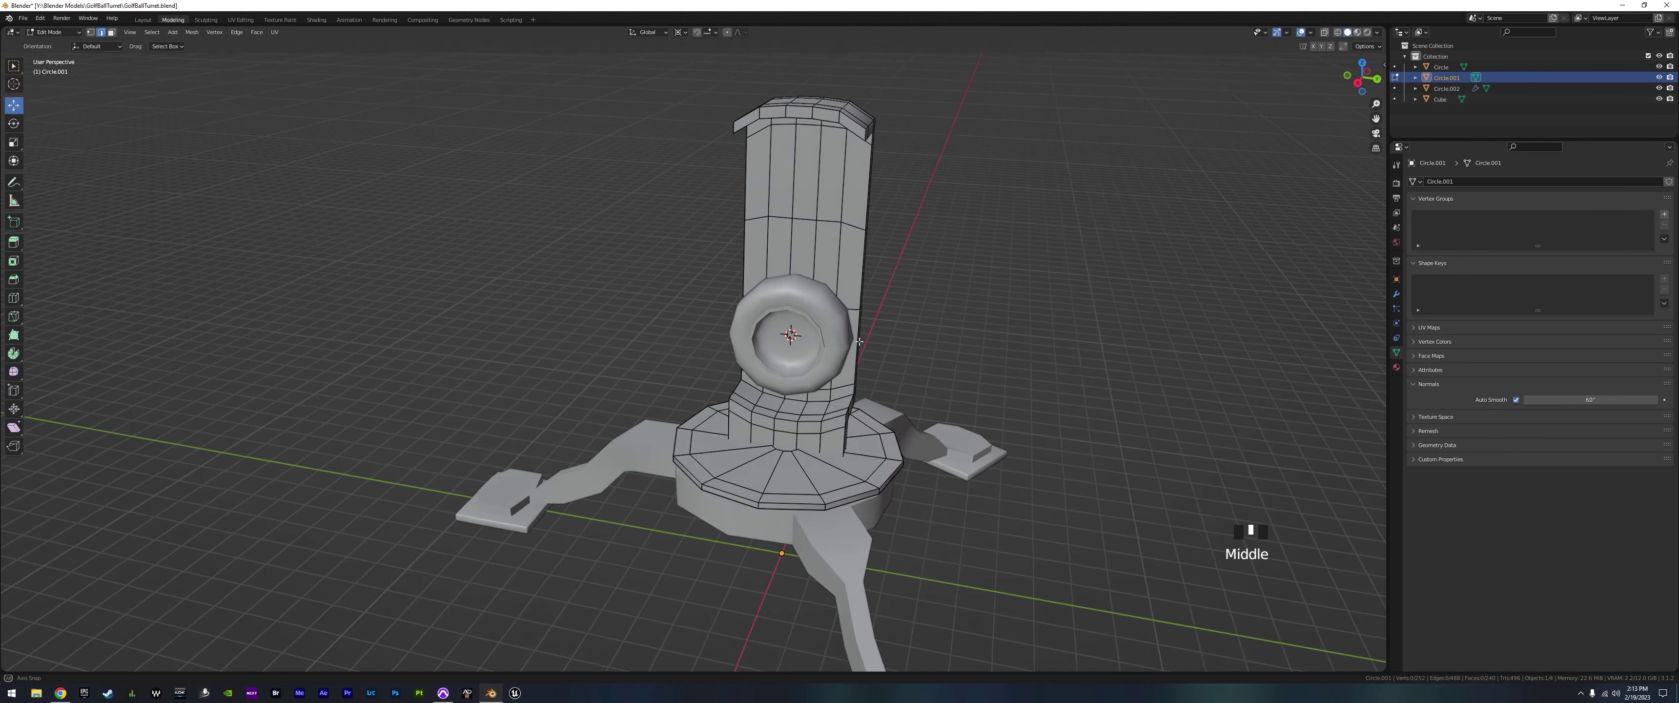
key(Tab)
Duplicate the finished wheel and move the copy straight up along Z to the cylinder's former place
click(817, 320)
click(816, 320)
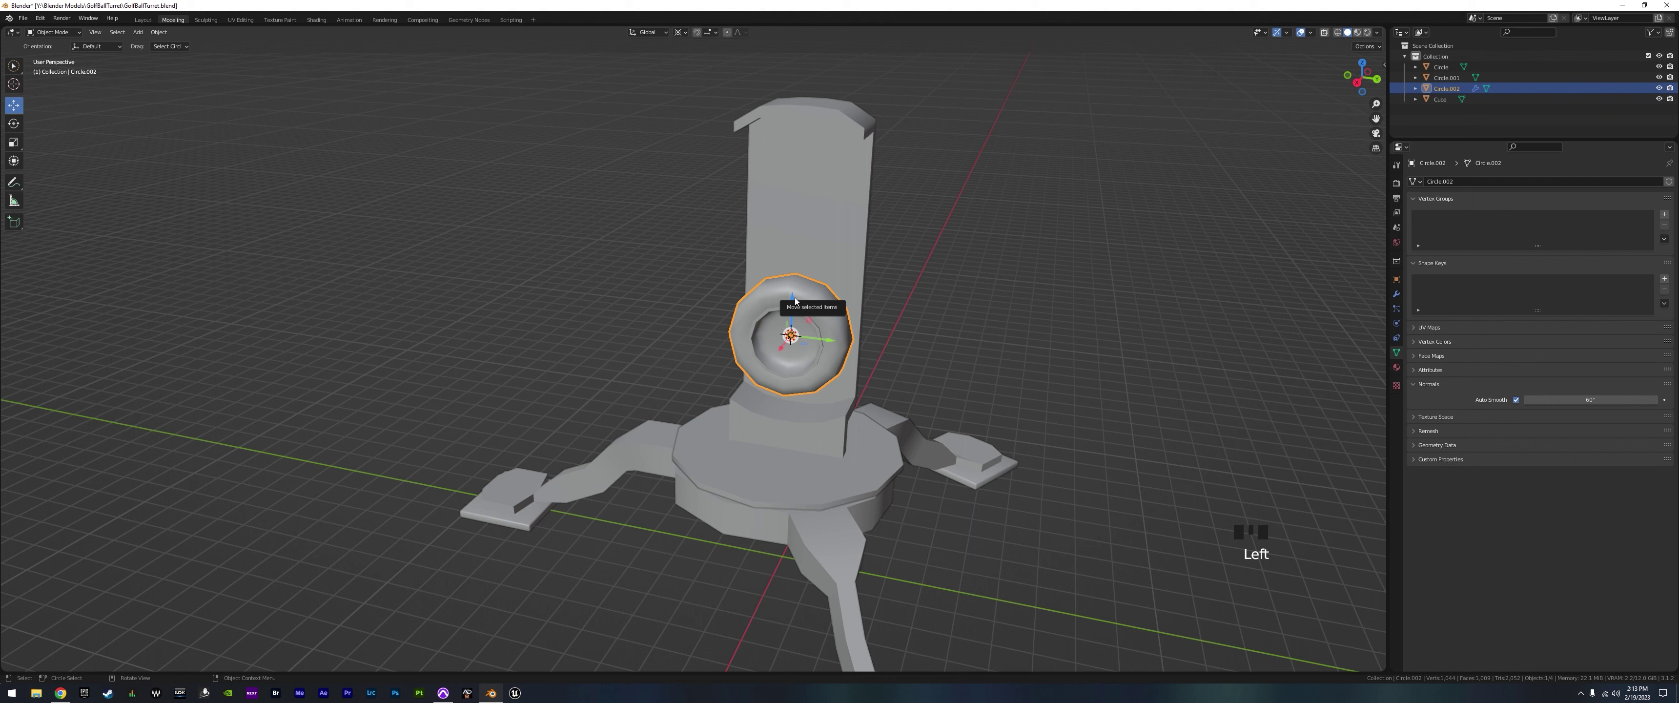
key(shift+d)
right_click(799, 288)
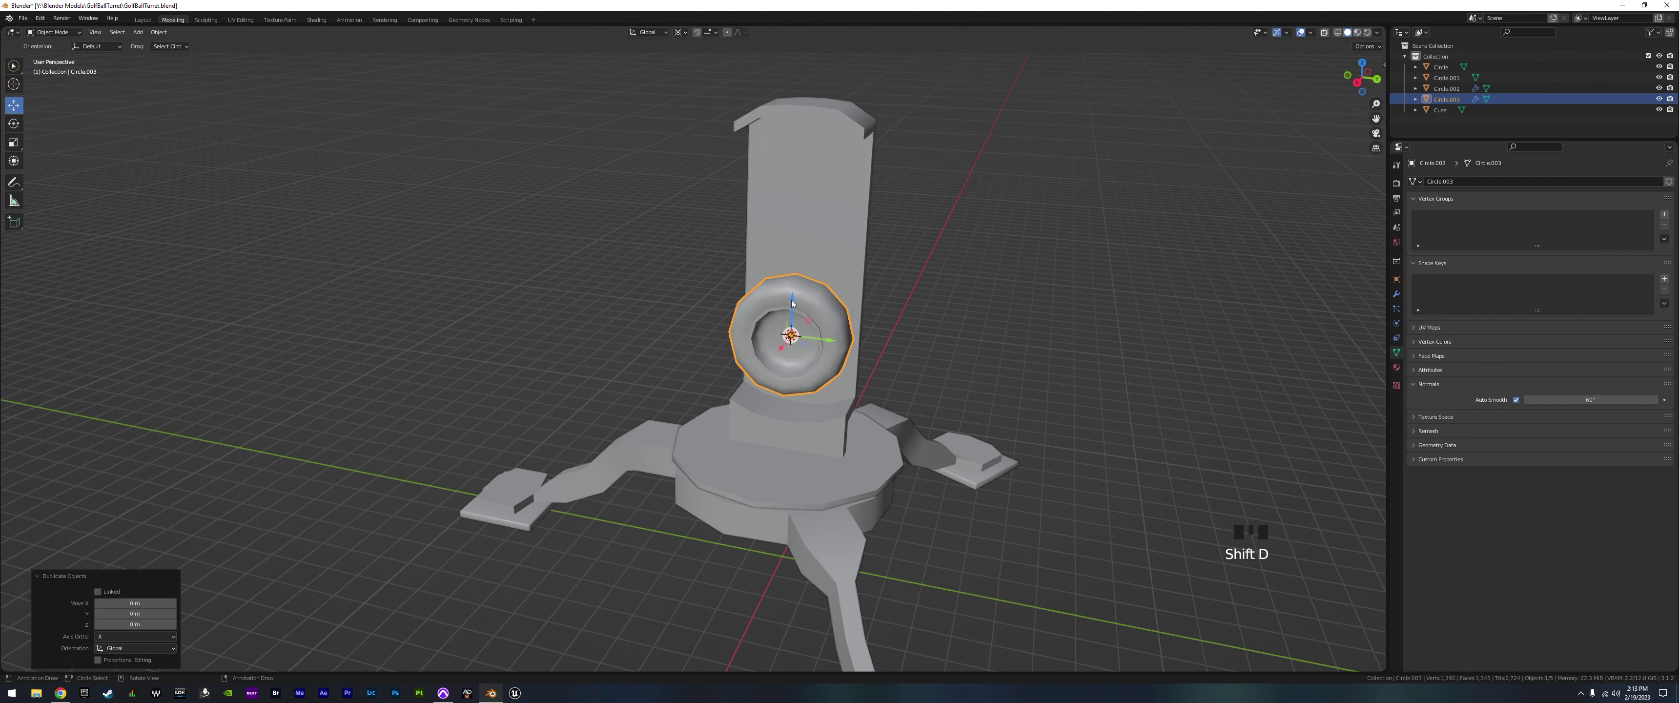
drag(793, 303, 802, 128)
middle_drag(812, 307, 796, 437)
Raise the upper wheel slightly on Z in the right view to leave a small gap above the lower wheel
key(KP_3)
scroll(820, 359, up, 5)
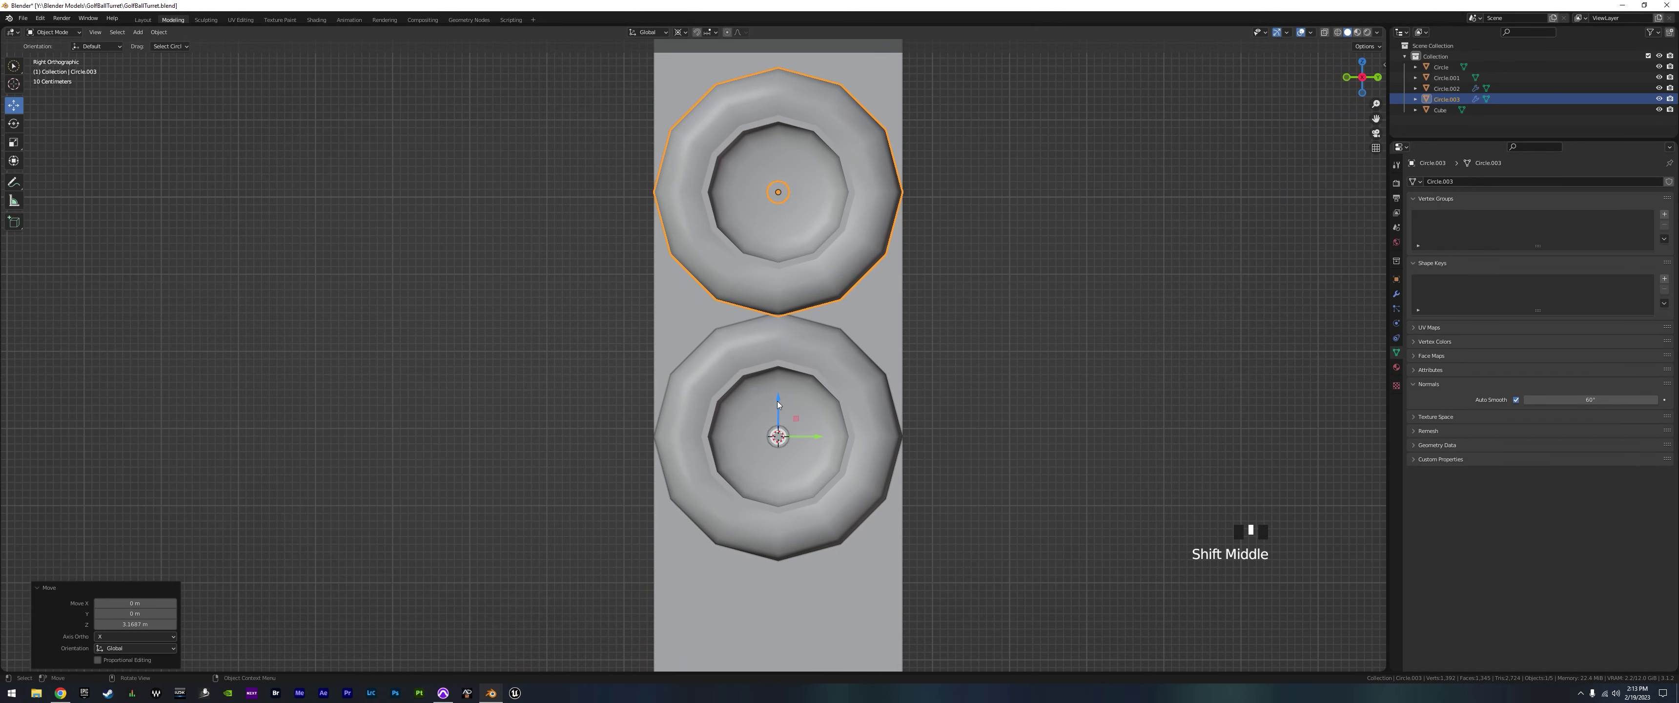
drag(778, 398, 778, 390)
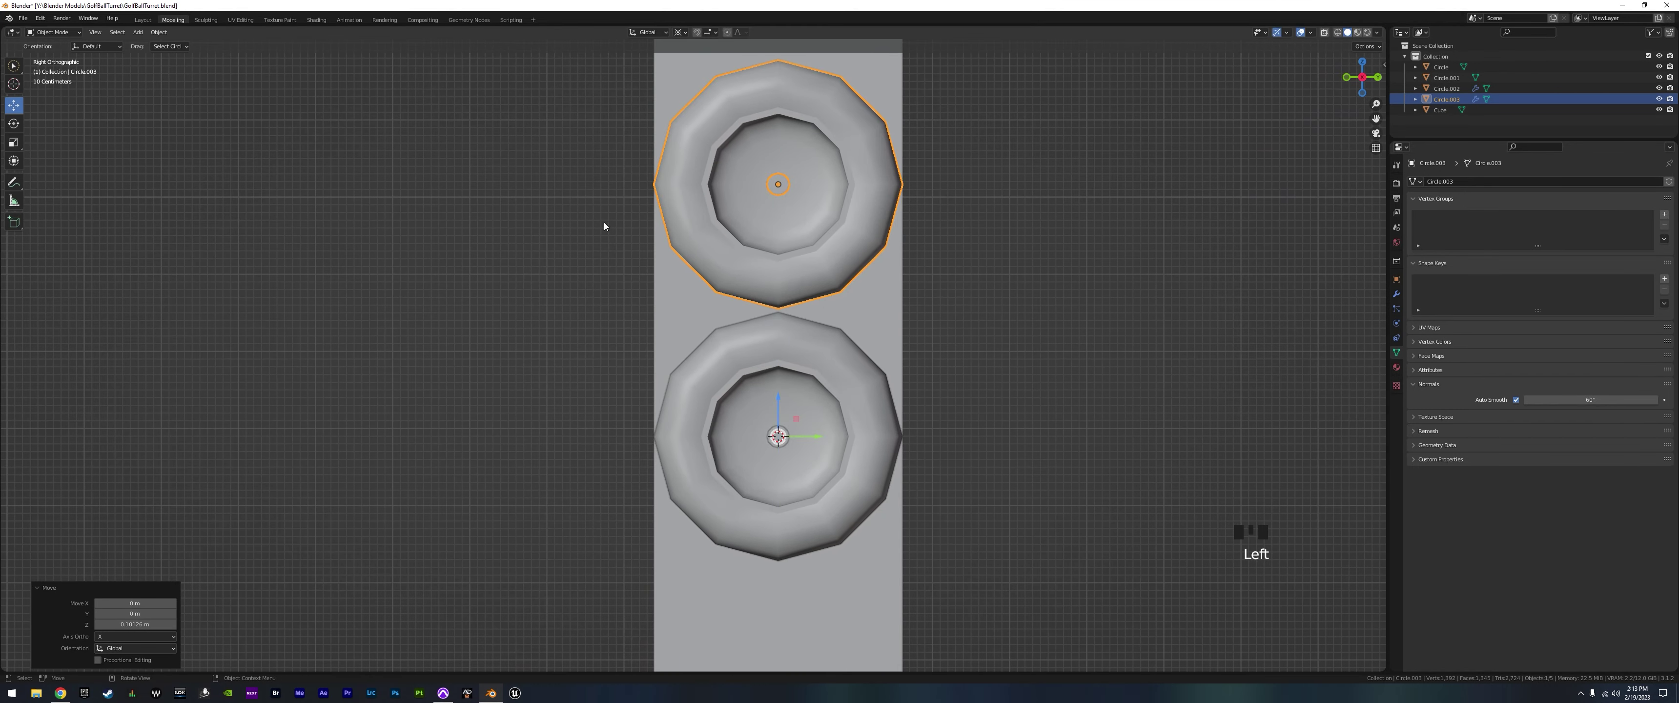
middle_drag(793, 323, 799, 352)
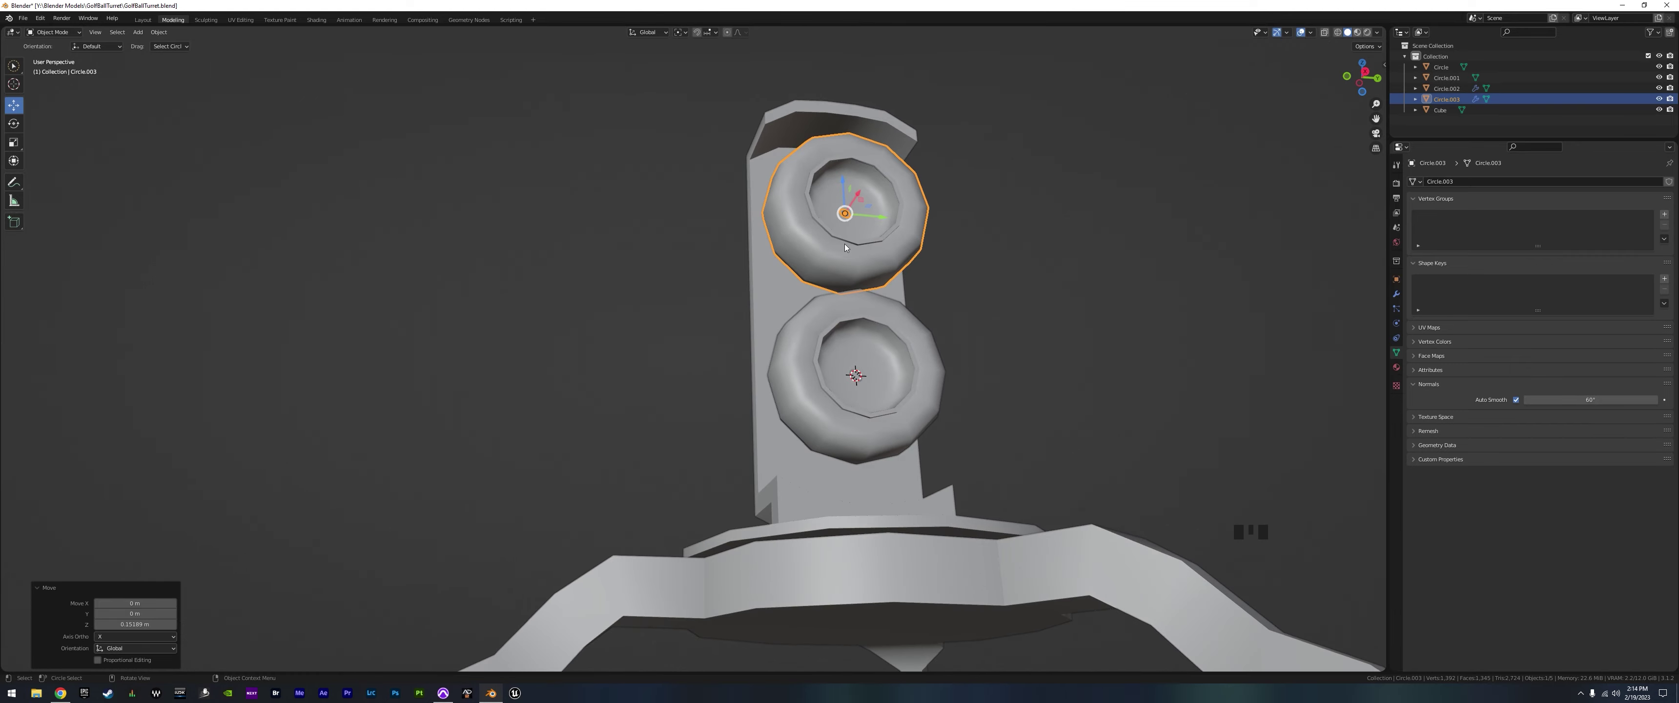
scroll(963, 258, up, 4)
shift+middle_drag(963, 263, 823, 248)
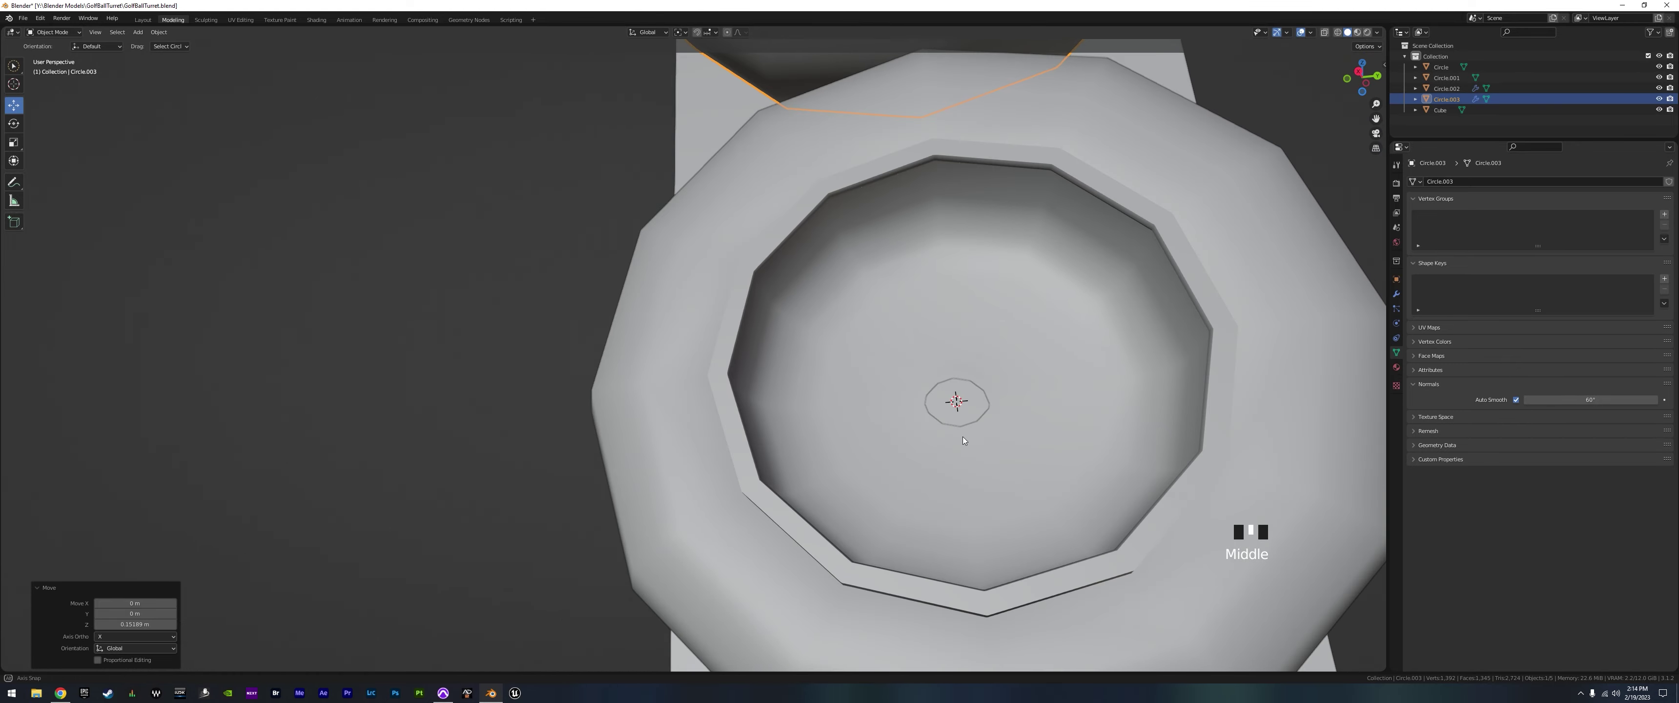
middle_drag(963, 440, 881, 353)
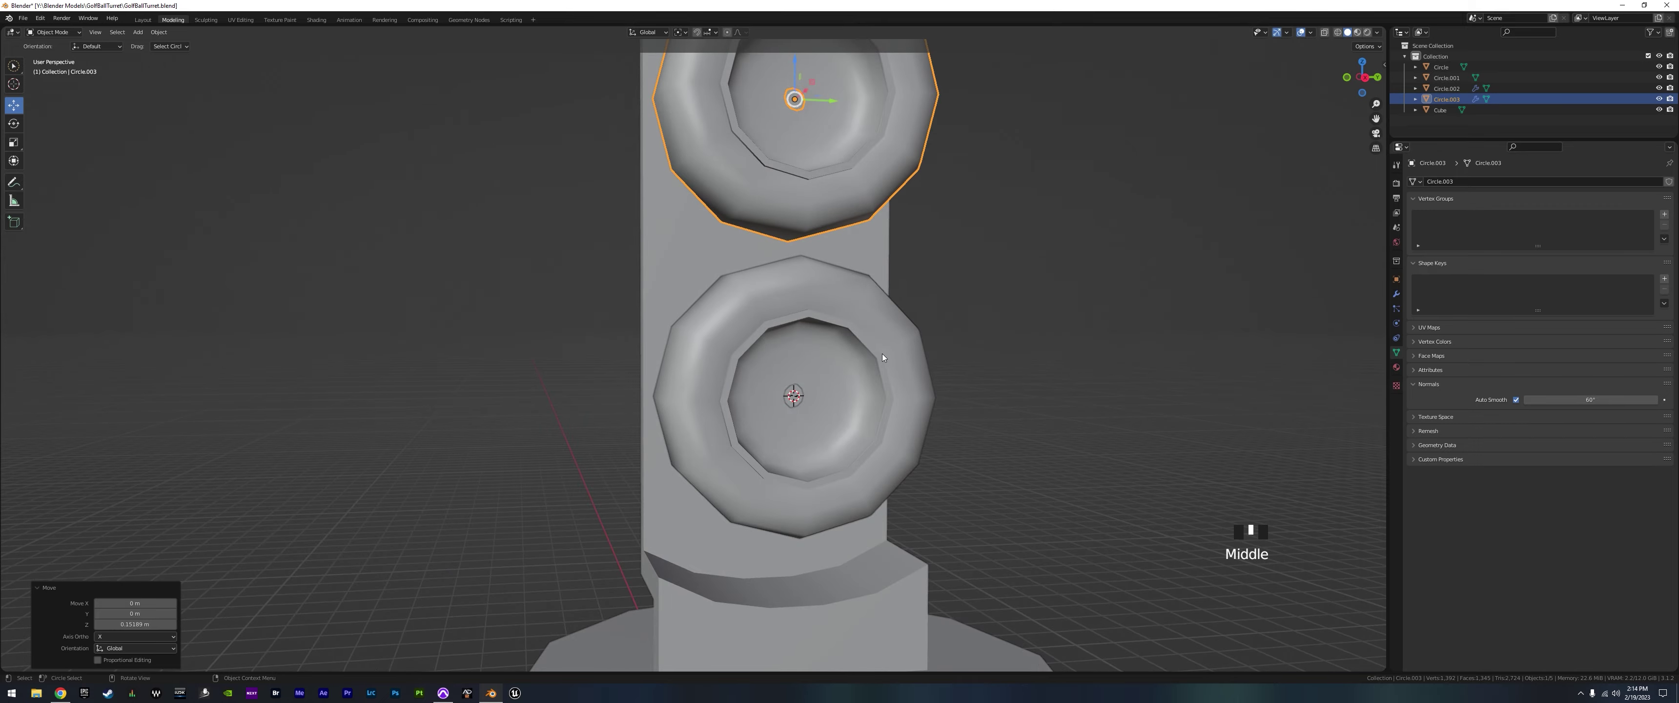
click(880, 353)
key(g)
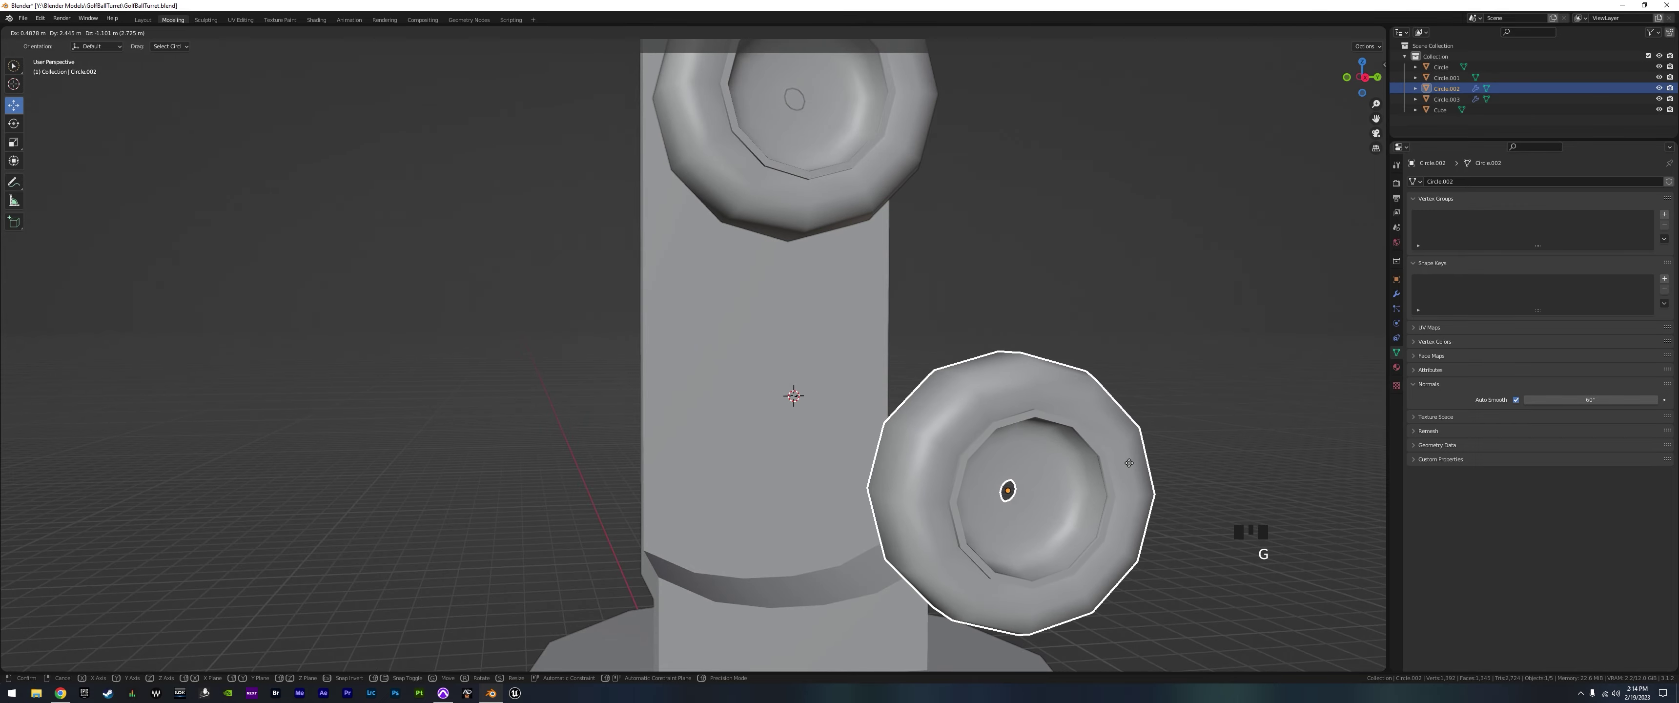
right_click(1129, 462)
middle_drag(812, 225, 955, 243)
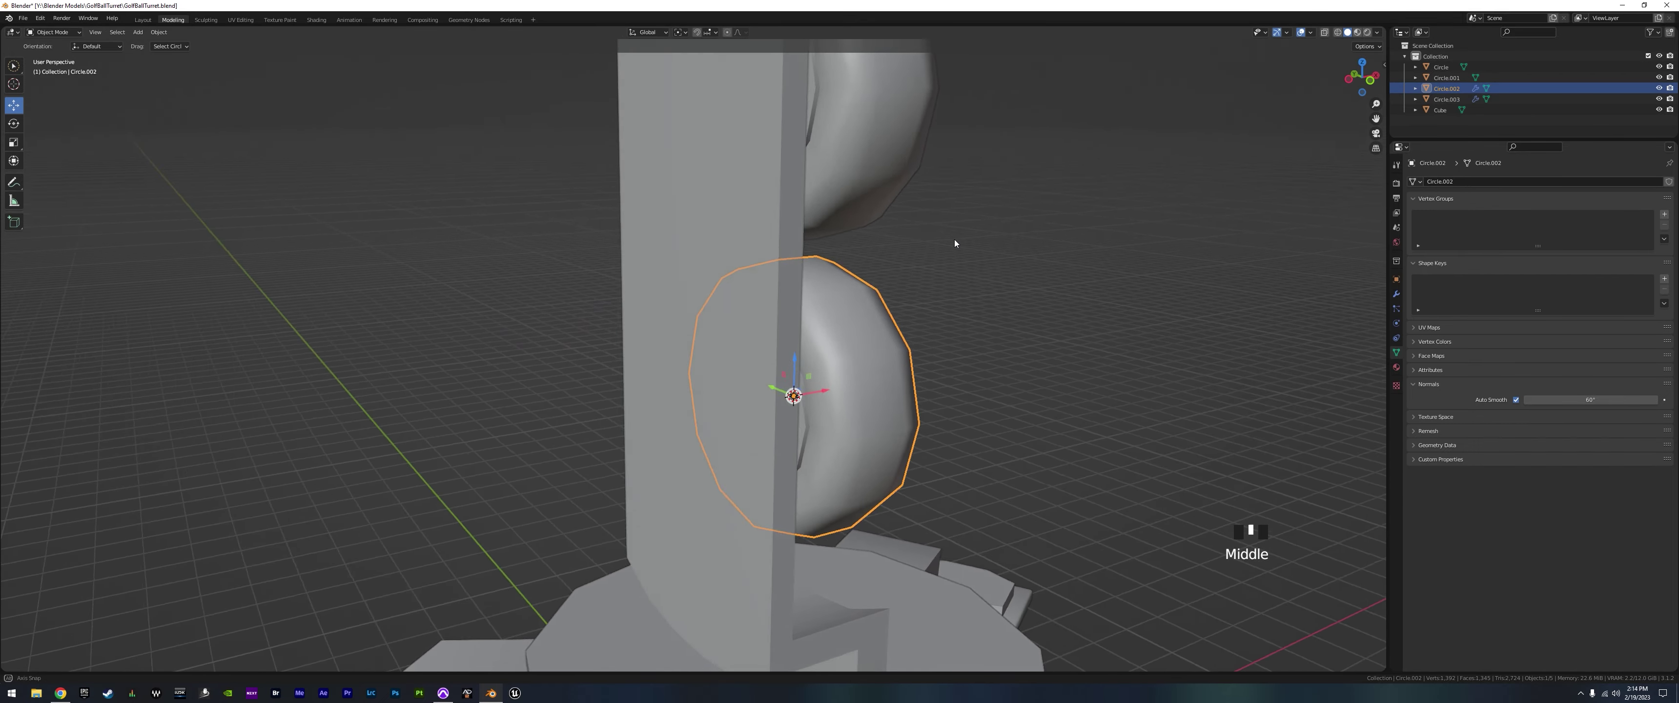